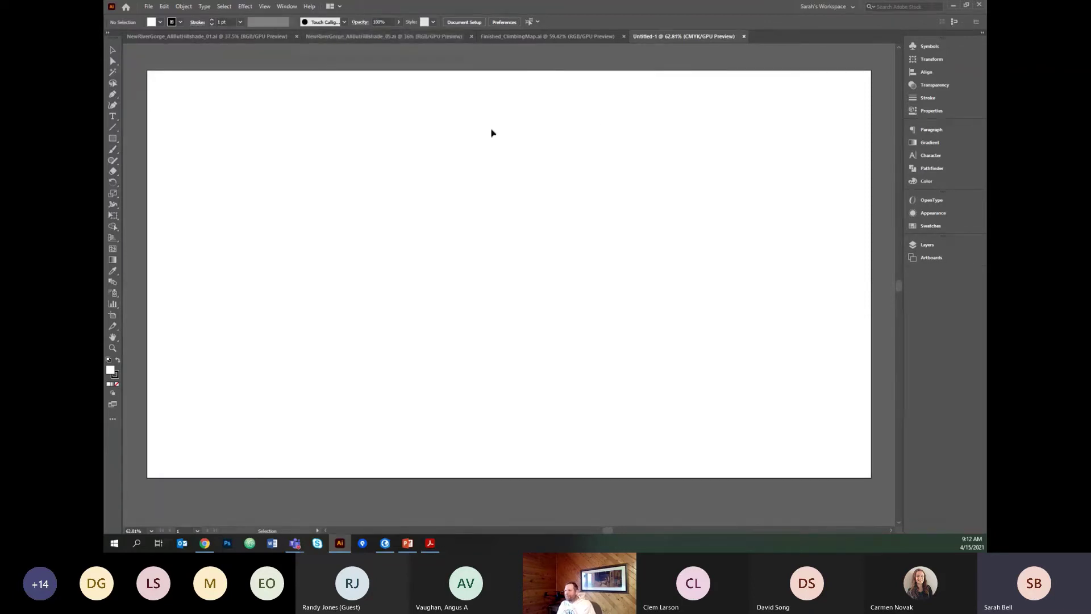
Launch the ArcGIS Maps for Adobe Creative Cloud extension from Window > Extensions.
click(283, 9)
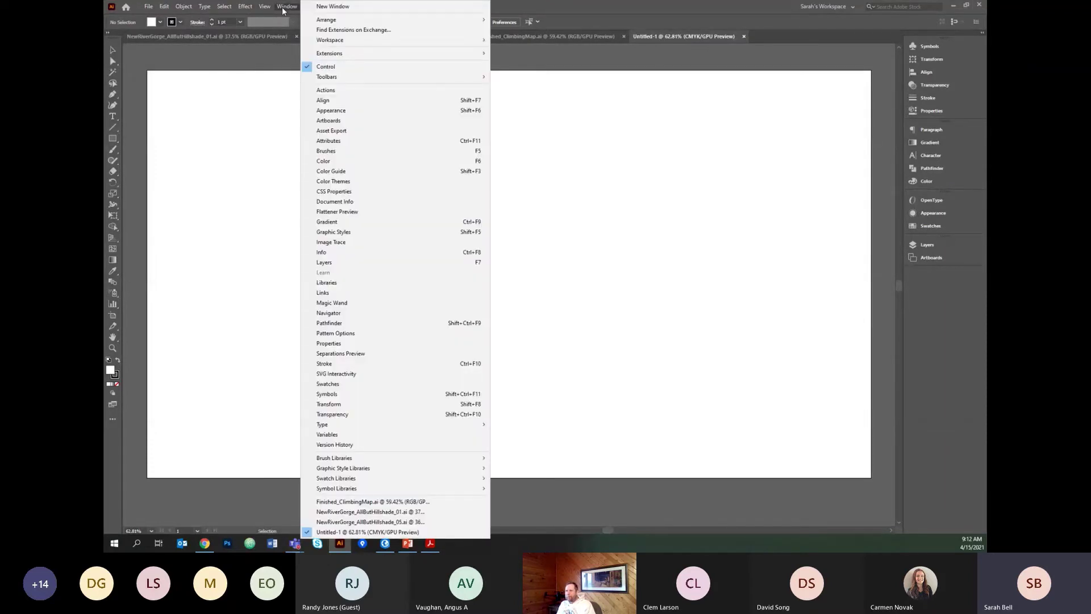
mouse_move(335, 54)
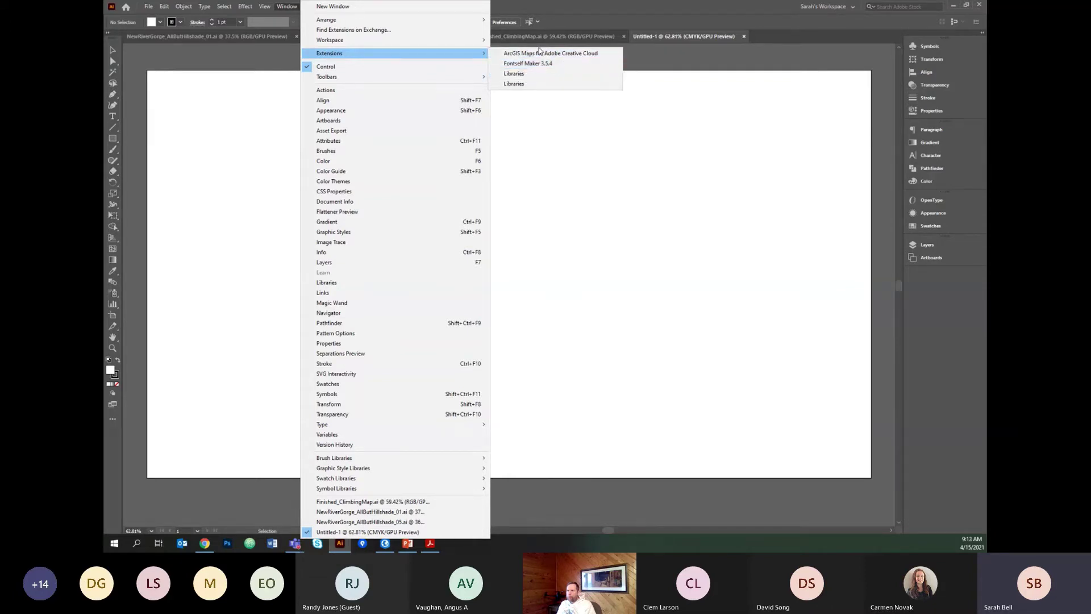
click(587, 55)
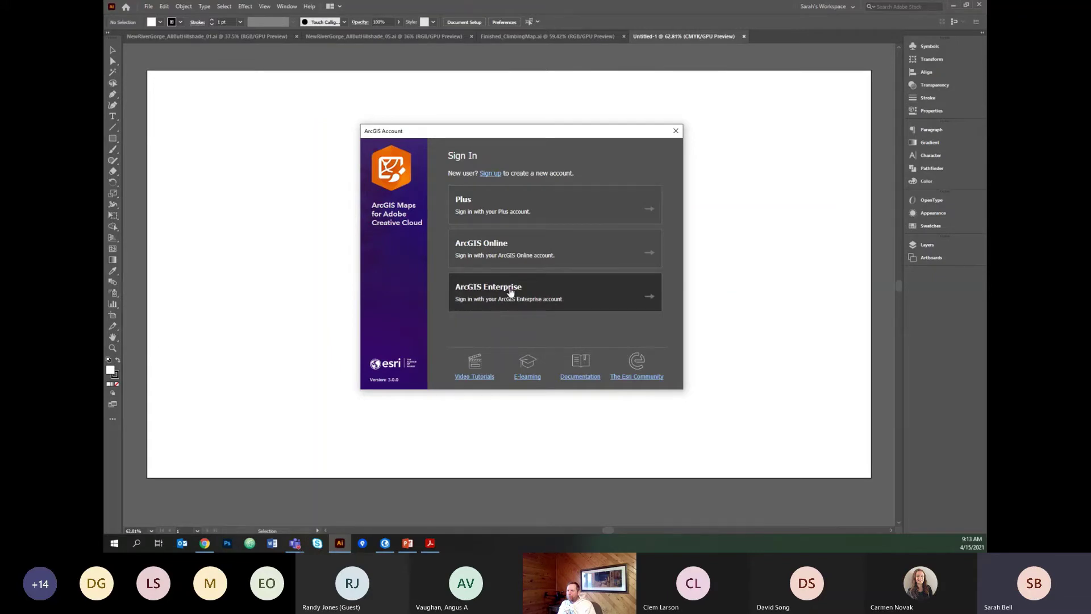
Sign in to ArcGIS Online with the account username and password.
click(510, 248)
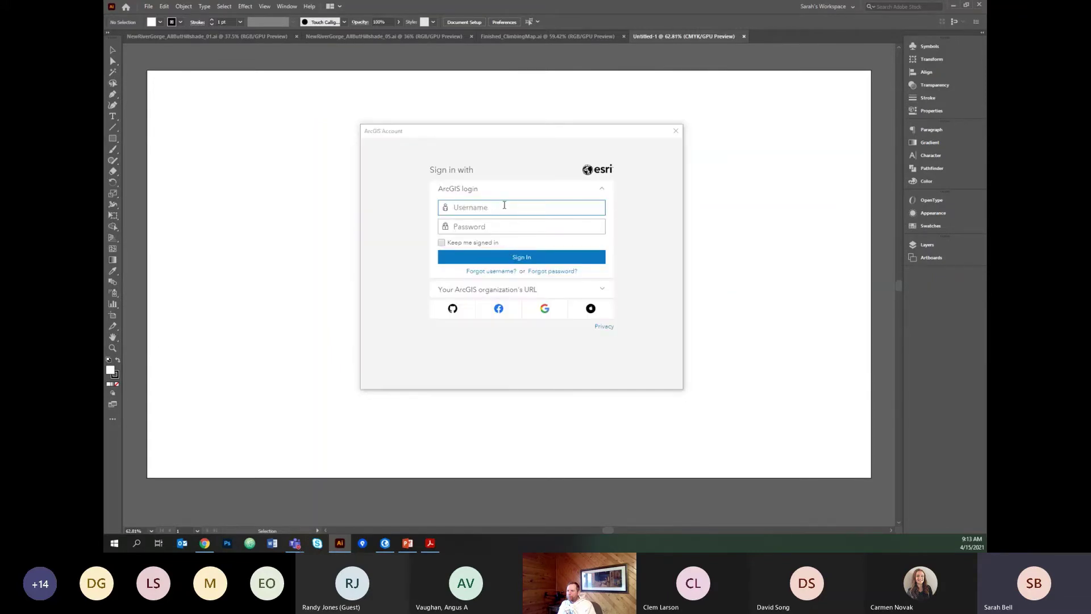
key(Tab)
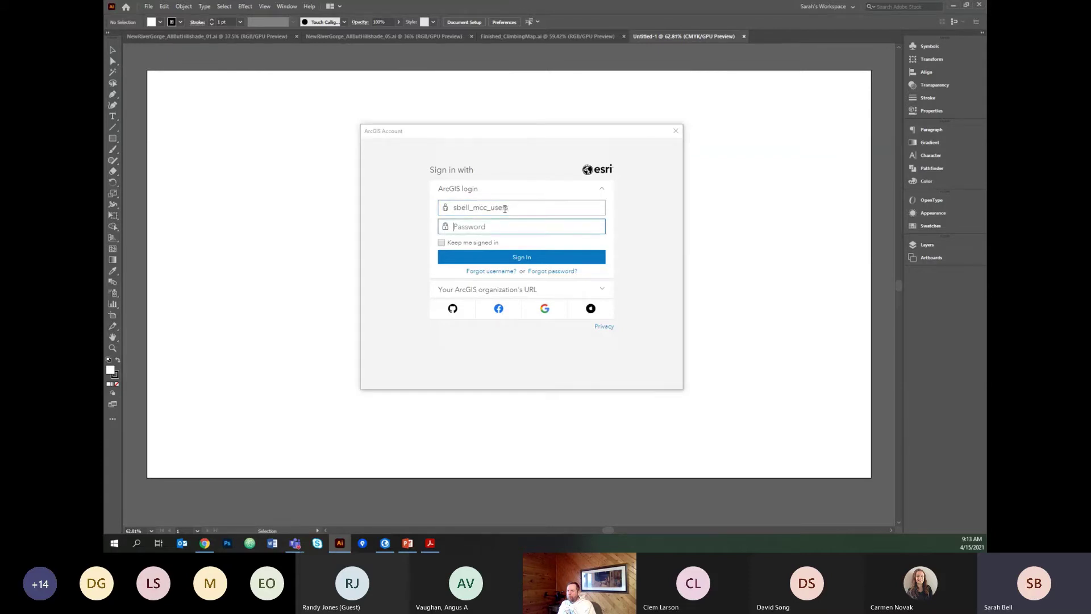
text(•••••••••••••)
key(Return)
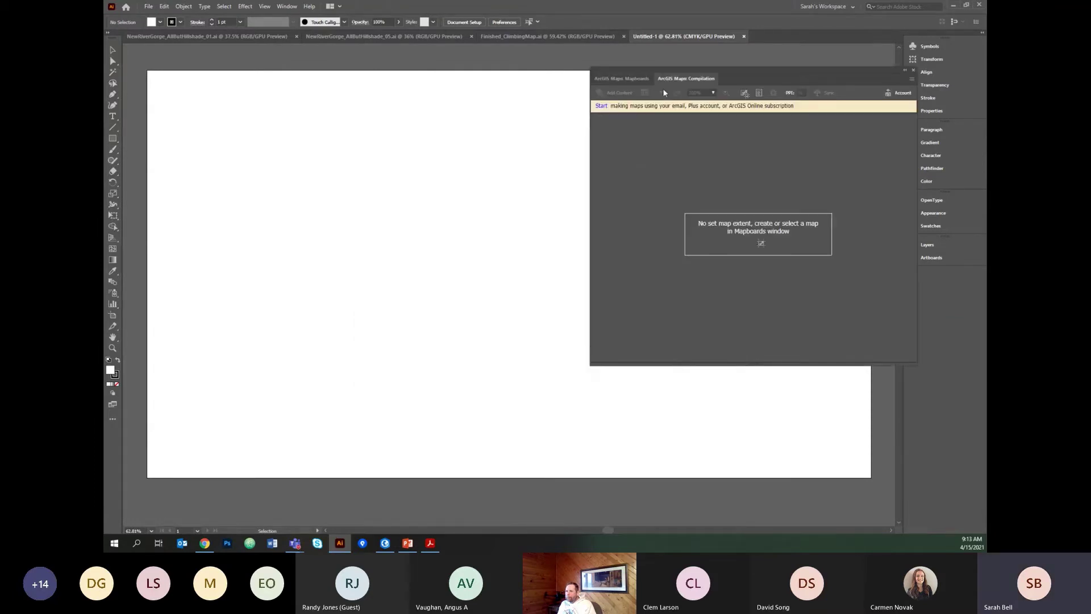
Switch the ArcGIS Maps panel to Mapboards, then move and enlarge it over the artboard.
click(623, 79)
drag(735, 74, 495, 110)
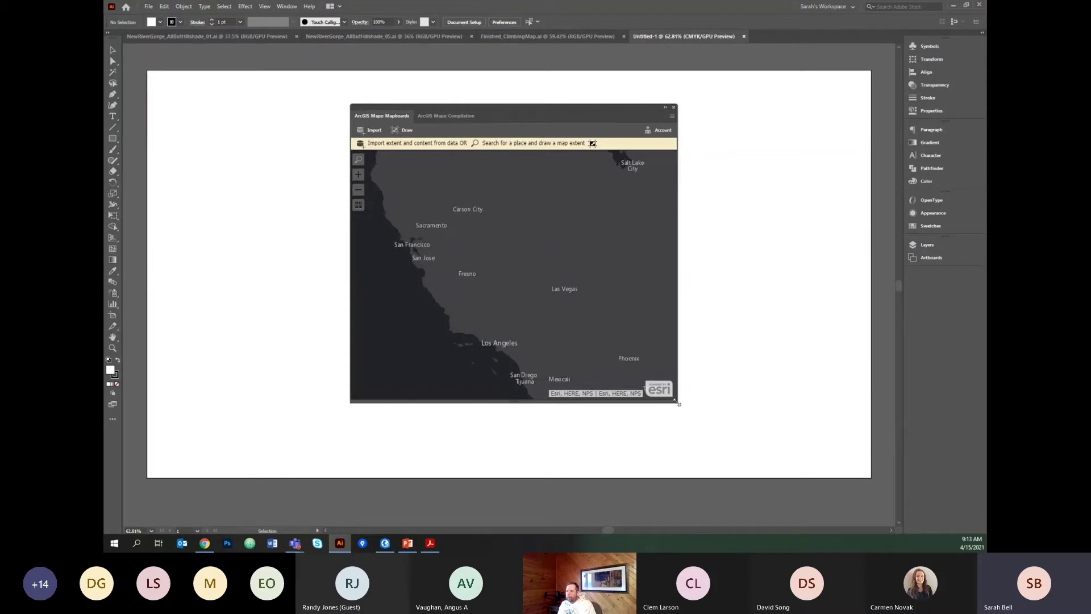
drag(680, 404, 777, 449)
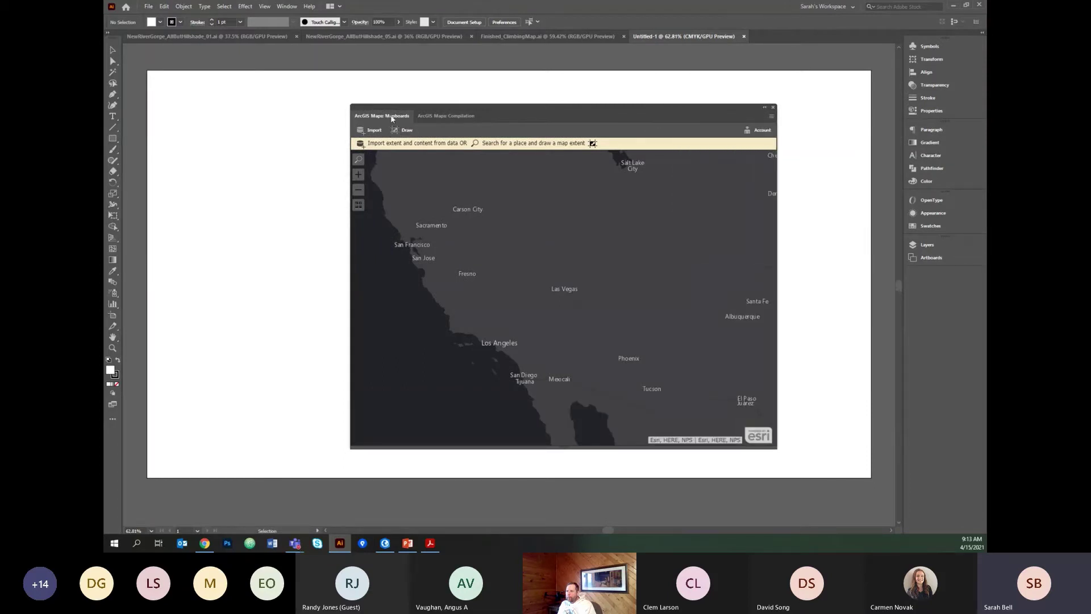
Zoom the map to the Upper Midwest around Minnesota and choose the Topographic basemap.
scroll(526, 241, down, 3)
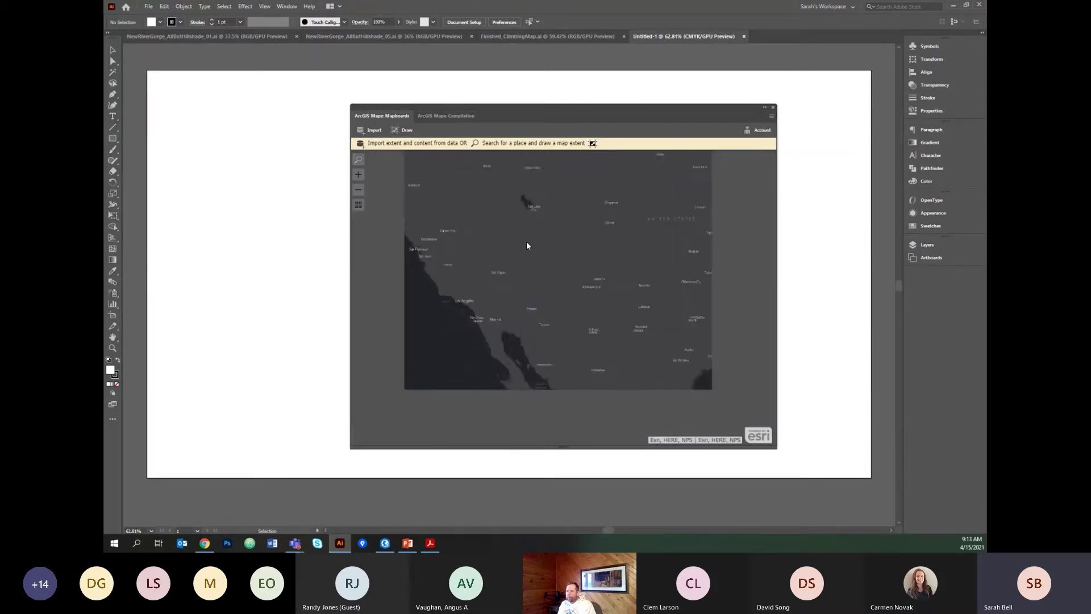
drag(619, 224, 546, 306)
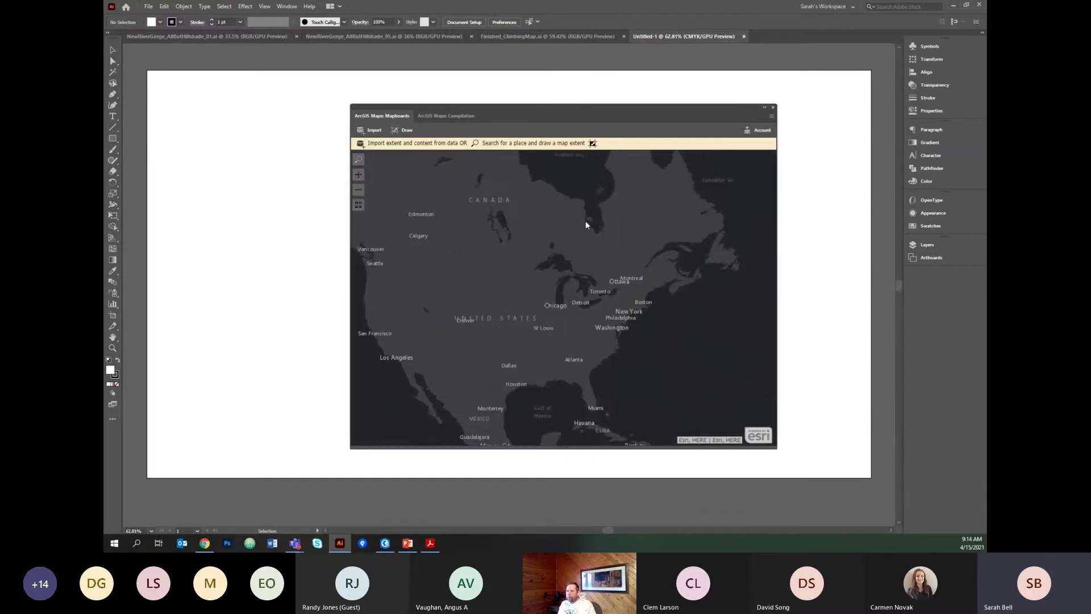
scroll(554, 275, up, 4)
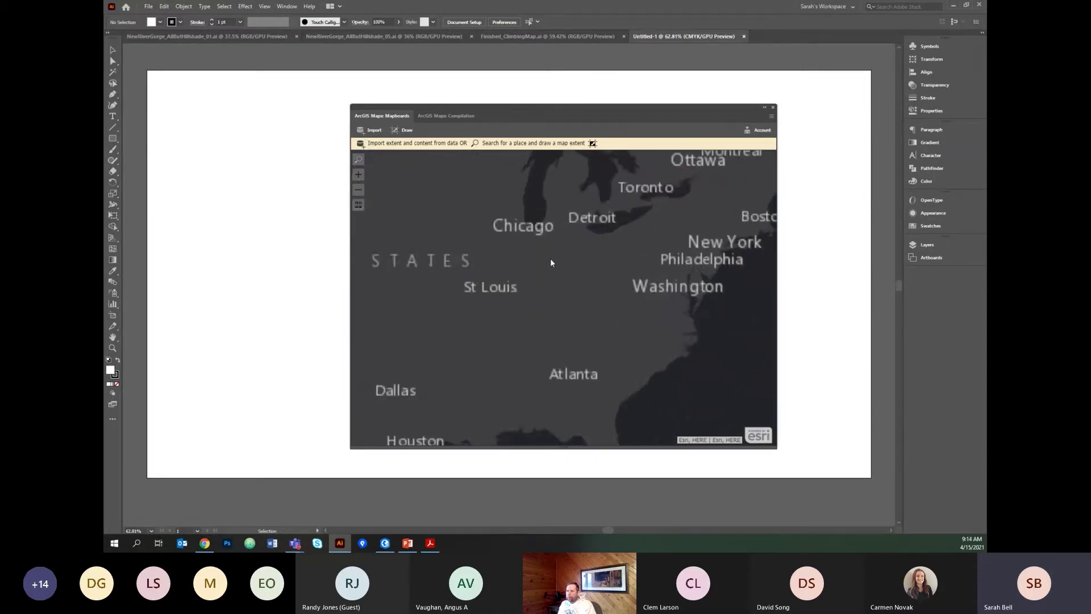
scroll(504, 257, up, 2)
scroll(514, 264, up, 2)
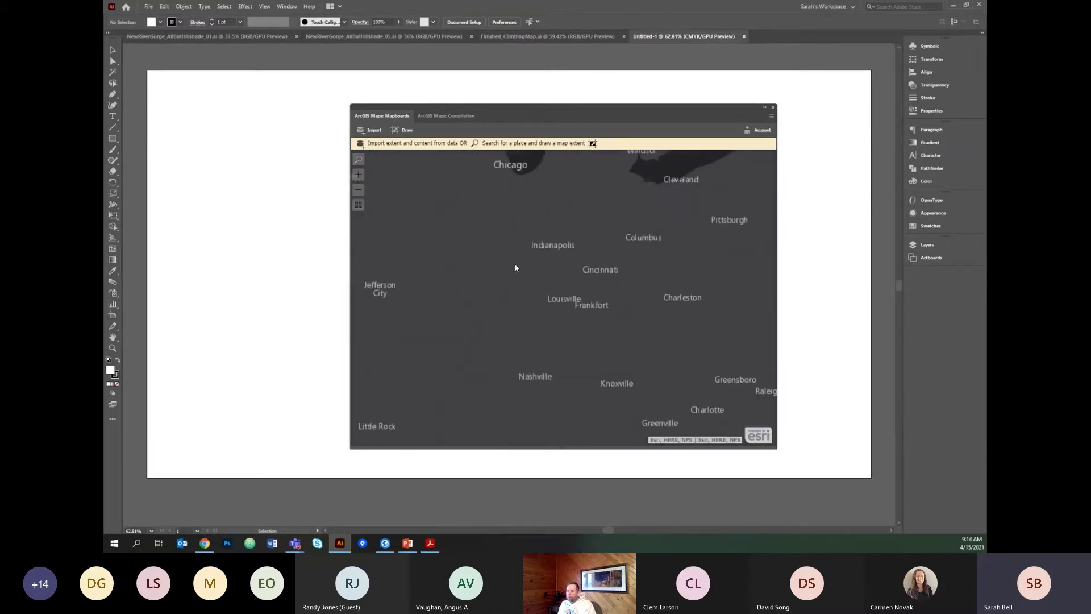
scroll(514, 264, down, 3)
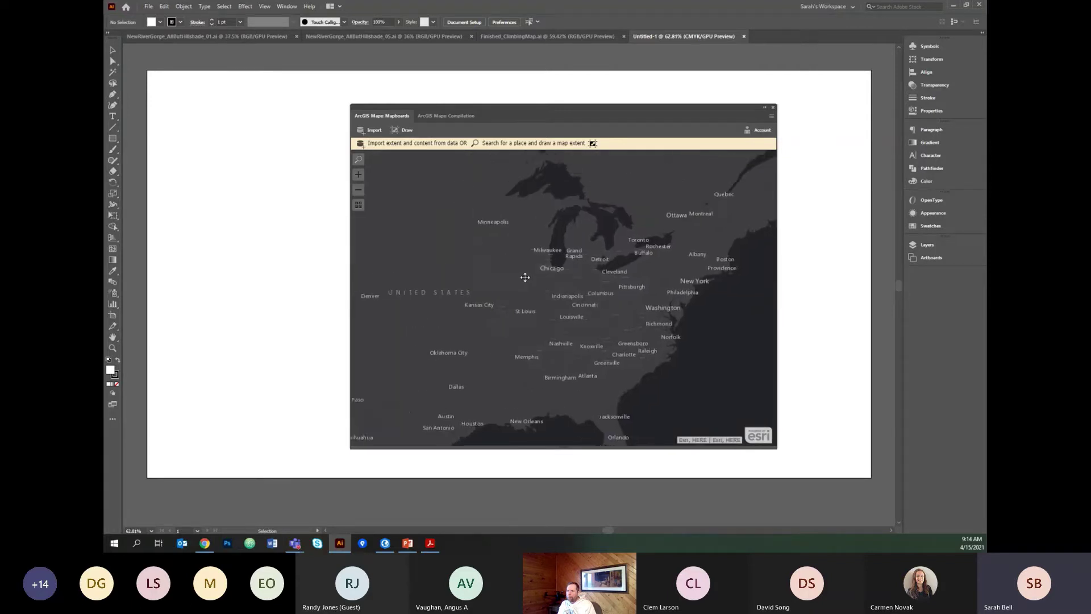
scroll(480, 222, up, 4)
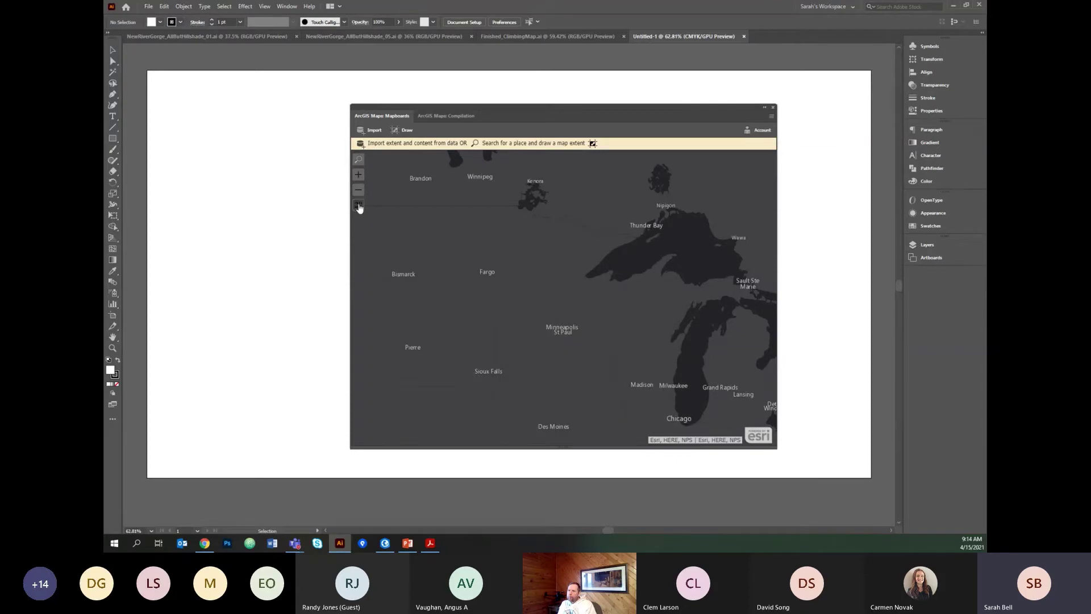
click(359, 204)
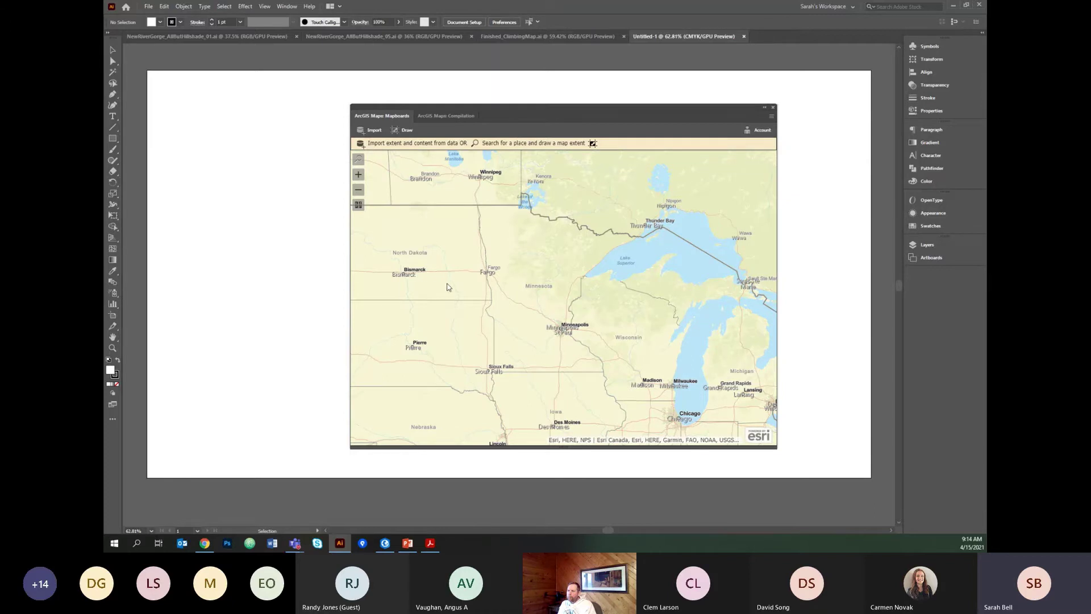
Draw a new map extent covering Minnesota and western Lake Superior.
click(402, 131)
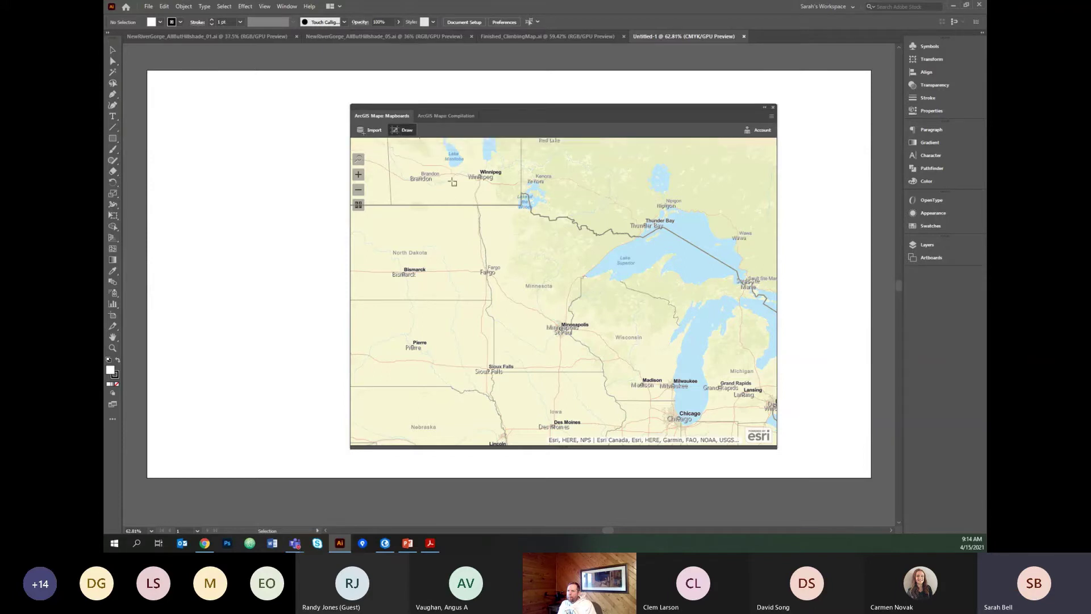
mouse_move(457, 173)
mouse_down()
mouse_move(512, 270)
mouse_move(635, 398)
mouse_move(654, 401)
mouse_up()
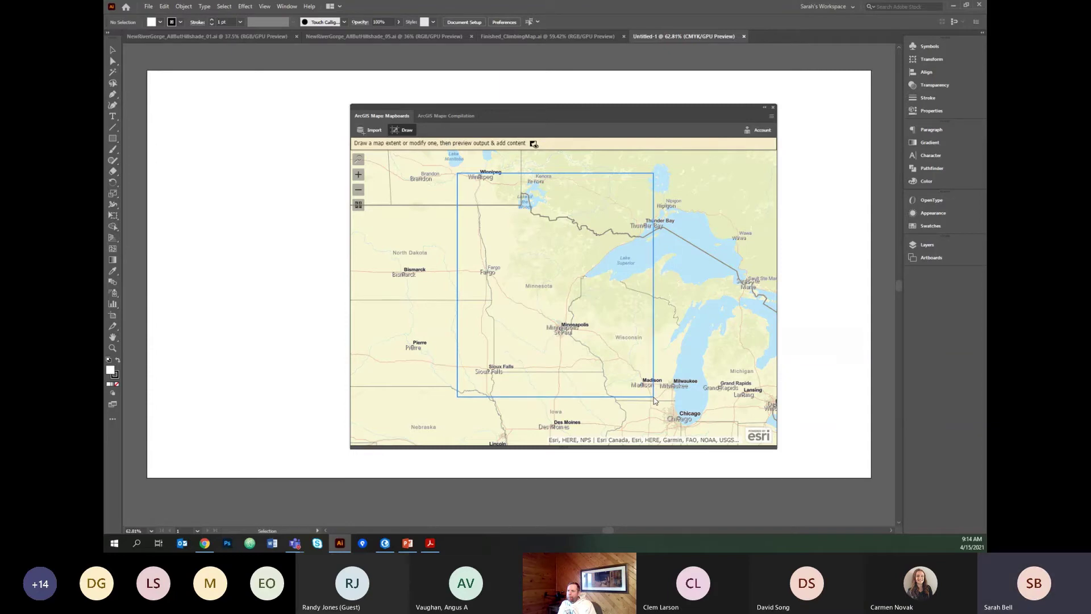
drag(655, 401, 655, 401)
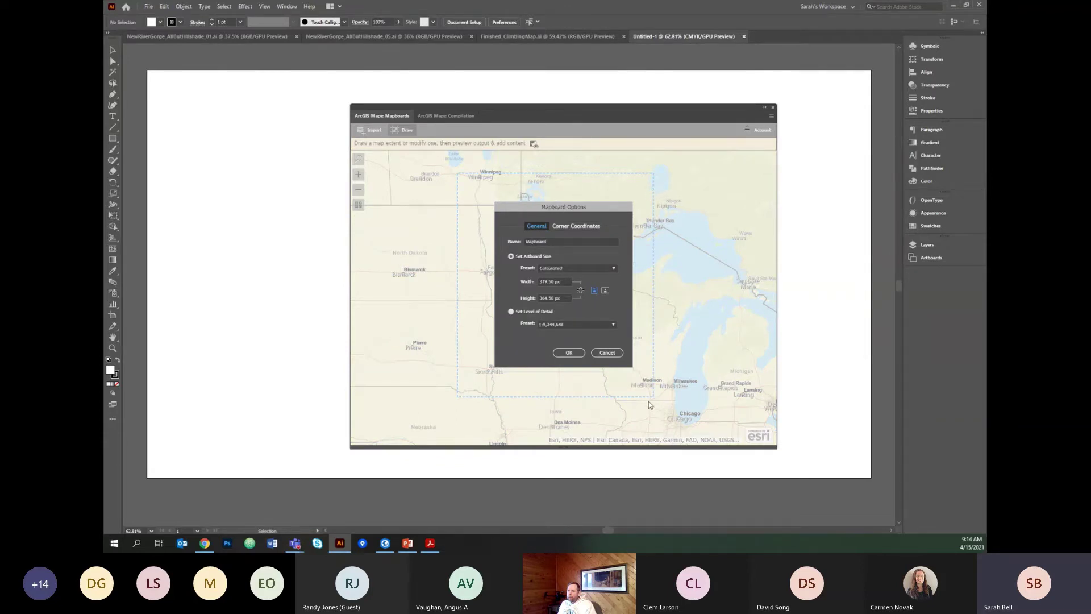
Name the mapboard MN, set it to Print > Letter 612 x 792 at 1:4,826,260, and create it.
double_click(554, 241)
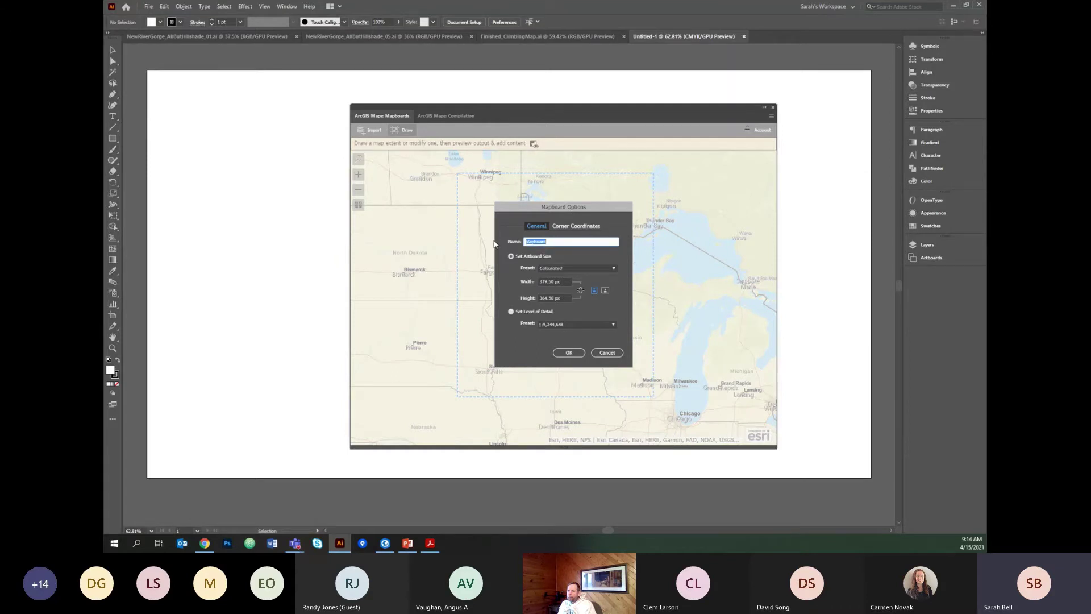
text(MN)
click(612, 267)
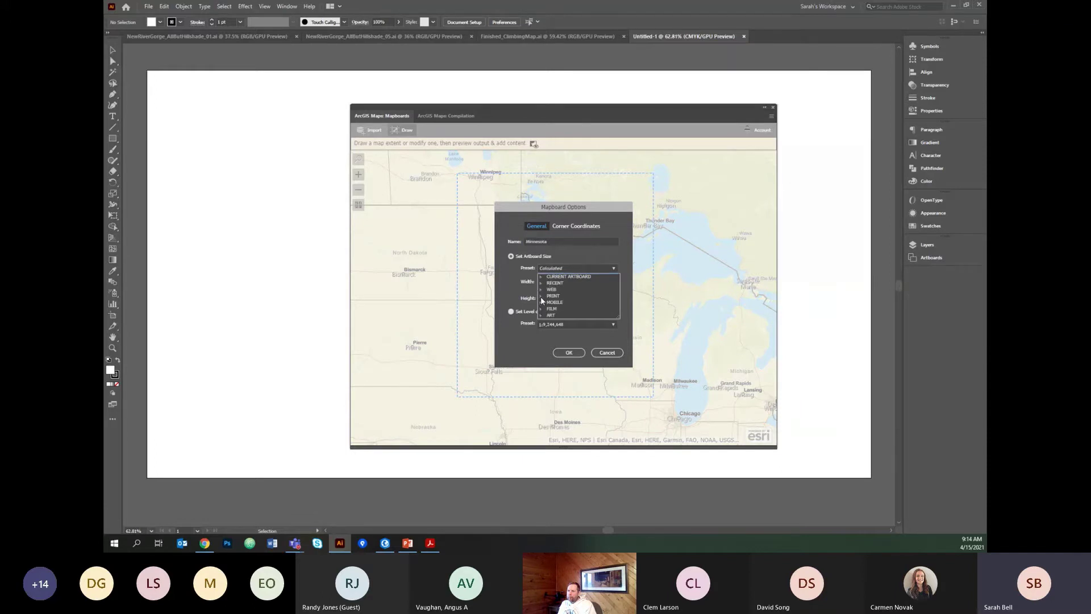
click(541, 297)
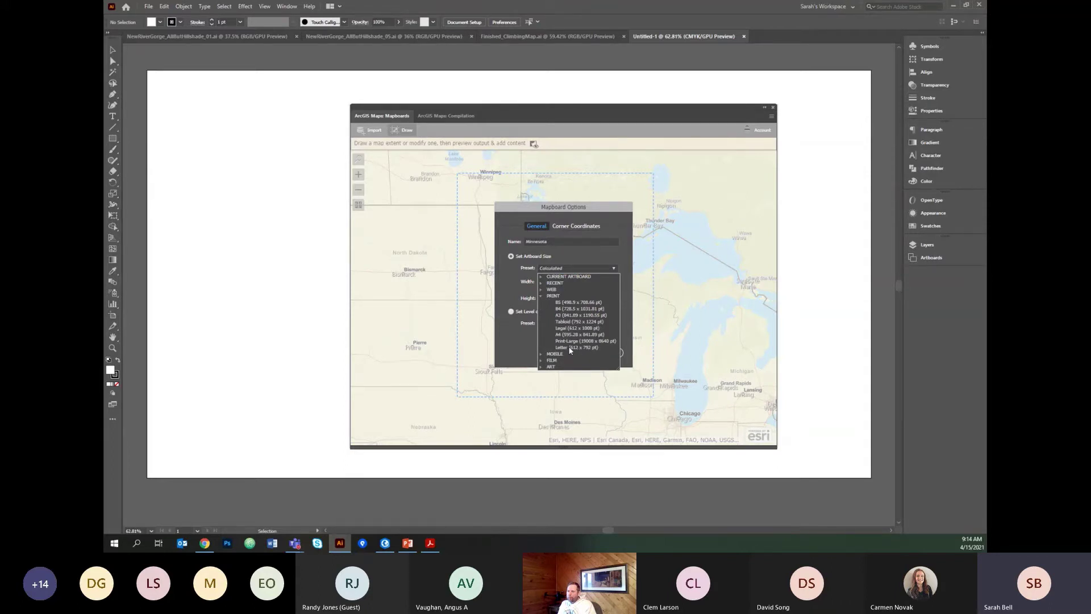
click(589, 347)
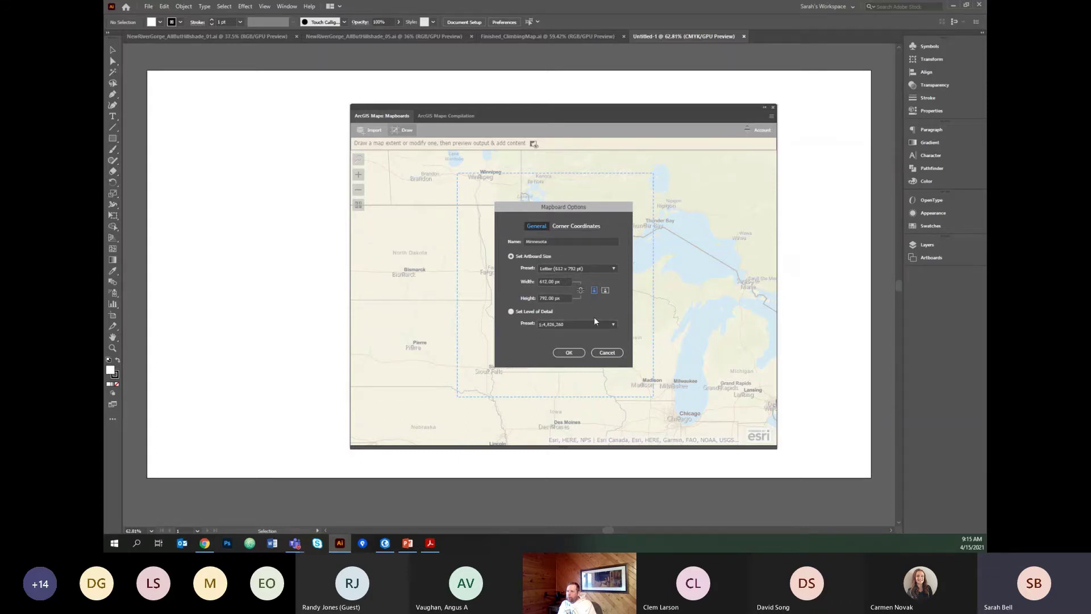
click(511, 312)
click(533, 311)
click(572, 354)
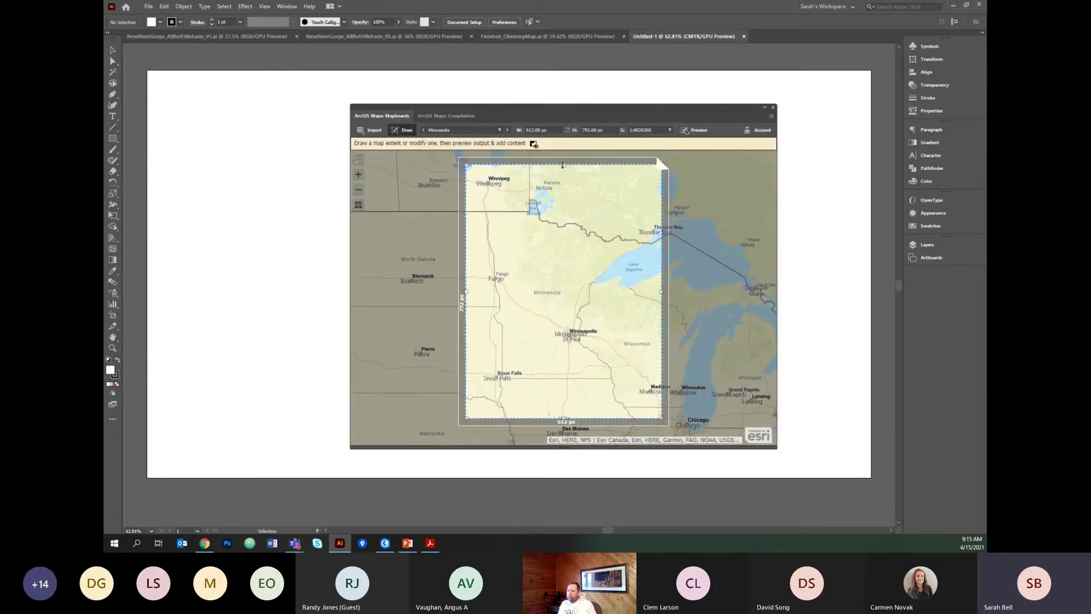
Shorten the Minnesota mapboard to about 712 px tall and preview its map around Duluth in Compilation.
drag(563, 165, 564, 192)
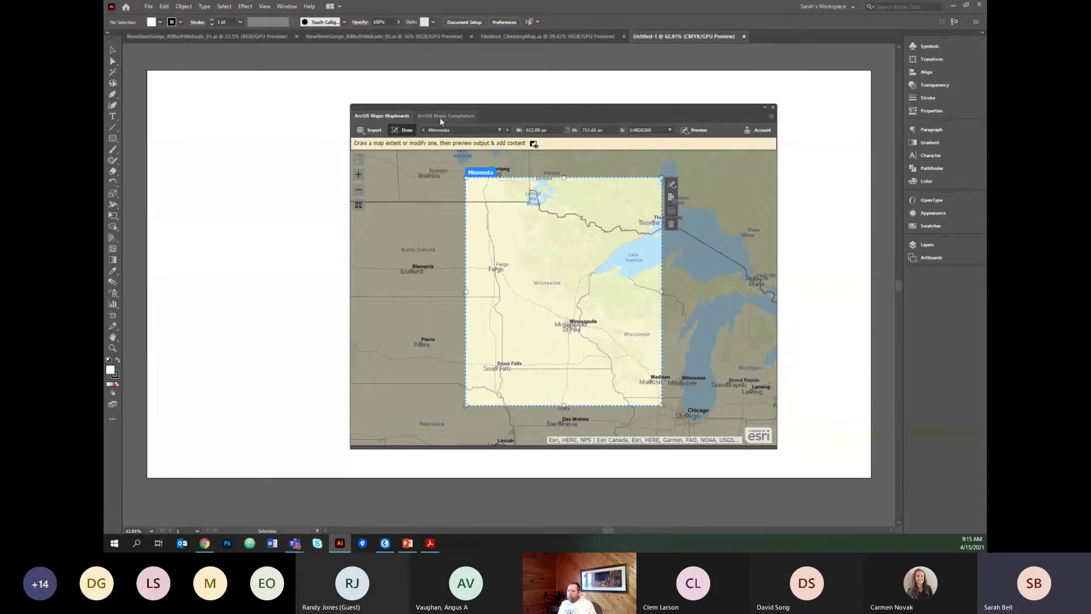
click(439, 116)
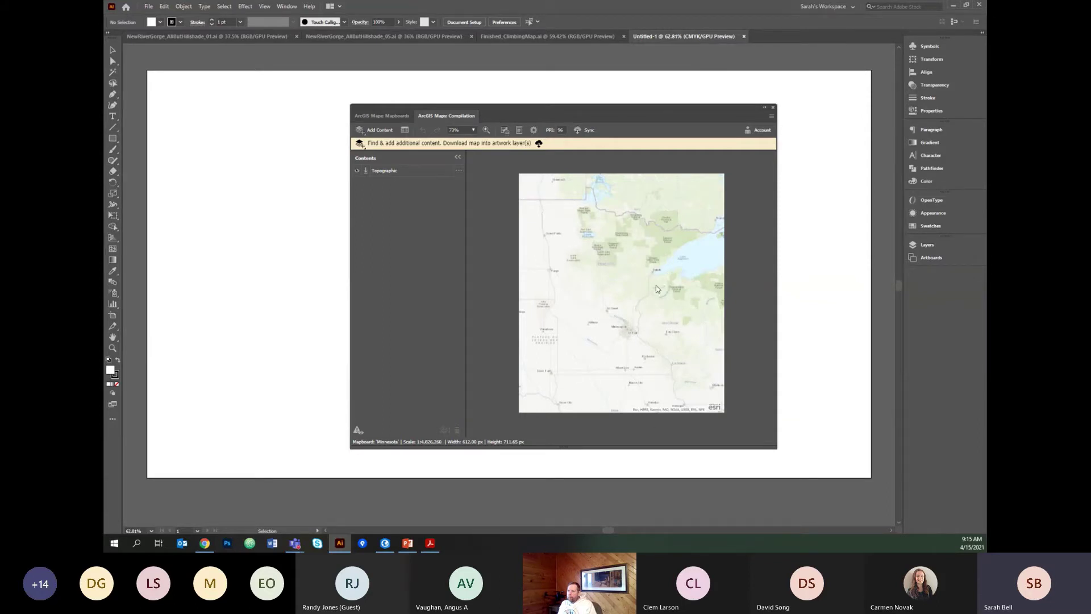
drag(638, 251, 695, 326)
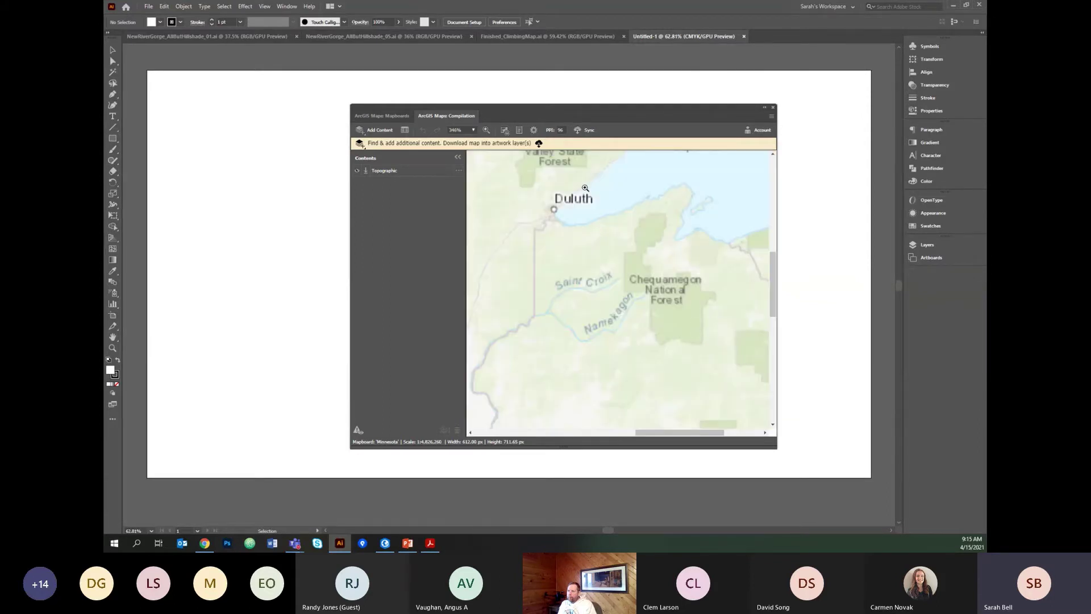
drag(585, 187, 643, 250)
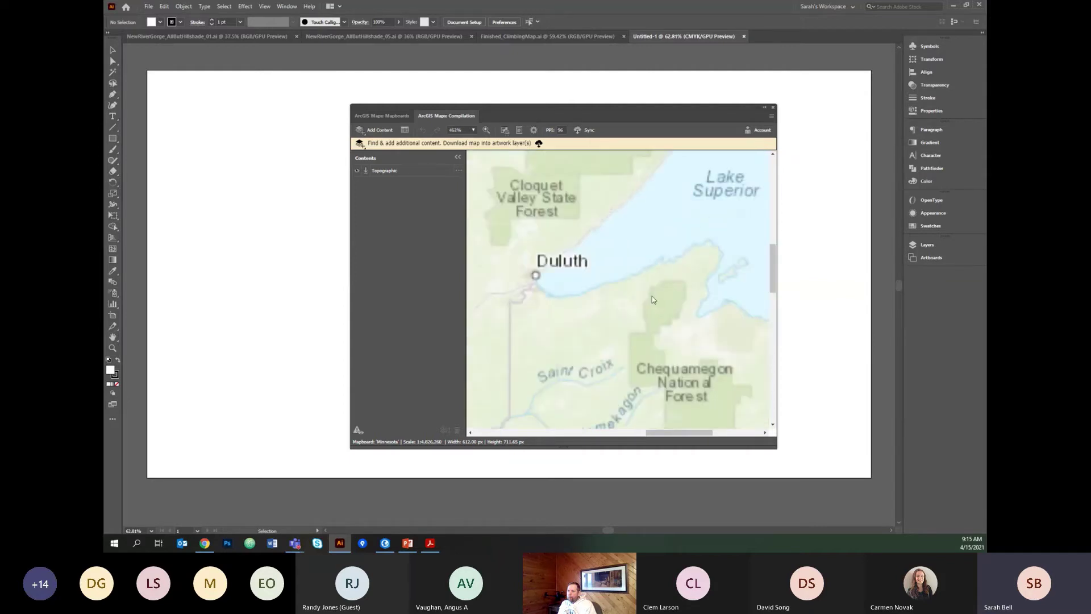
scroll(652, 298, down, 5)
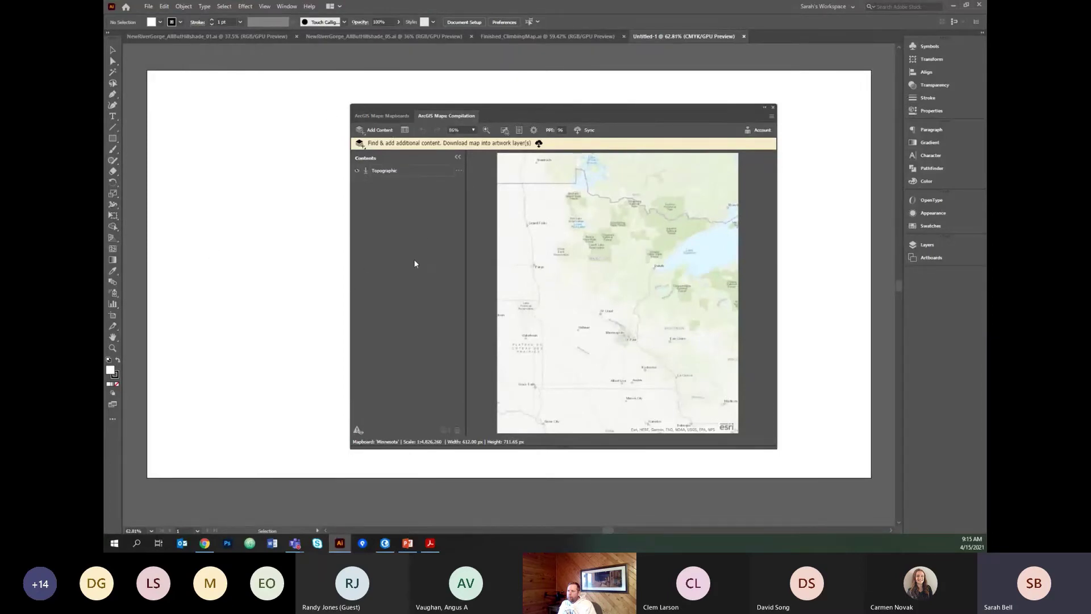
click(373, 129)
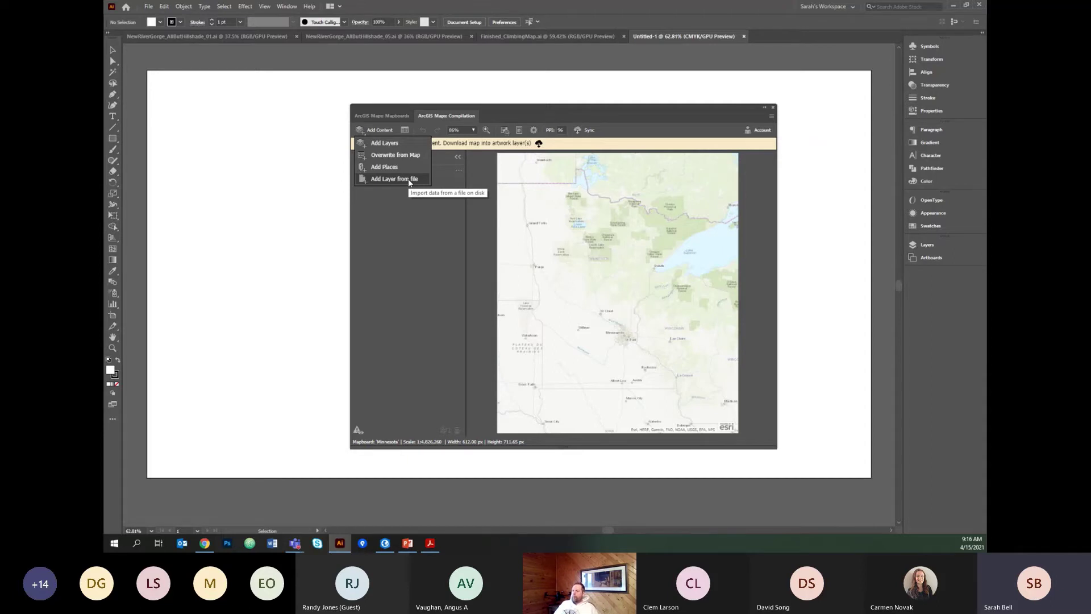
Return to Mapboards and delete the Minnesota mapboard.
click(371, 113)
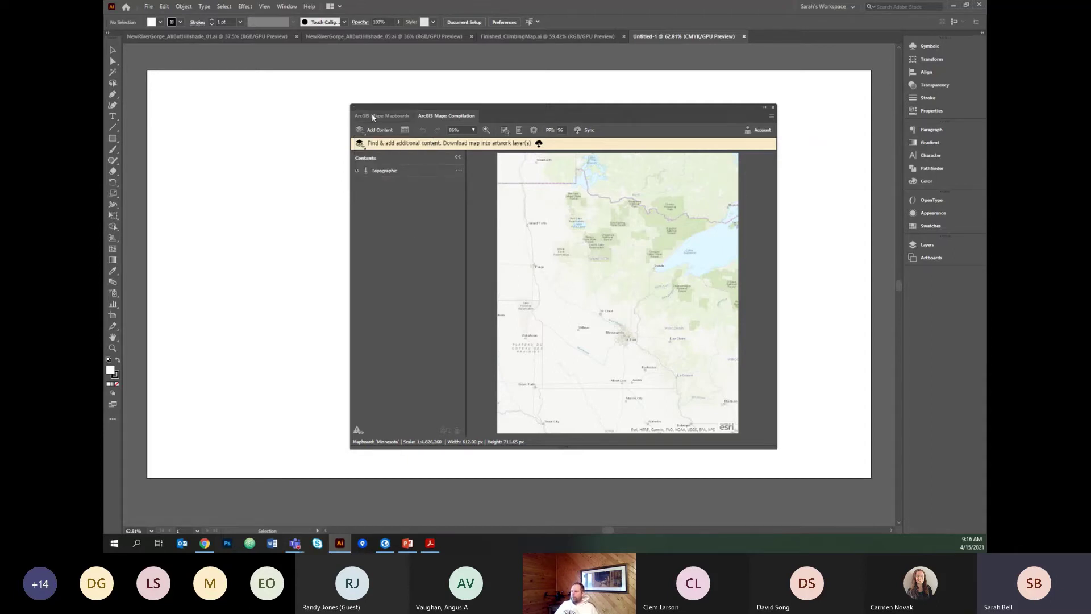
click(672, 227)
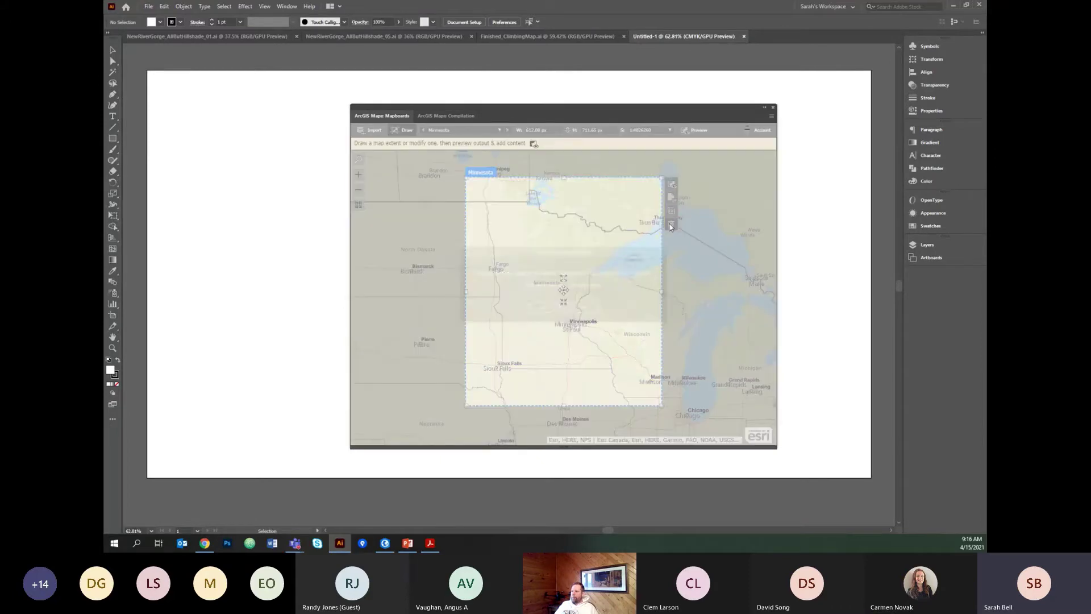
click(540, 307)
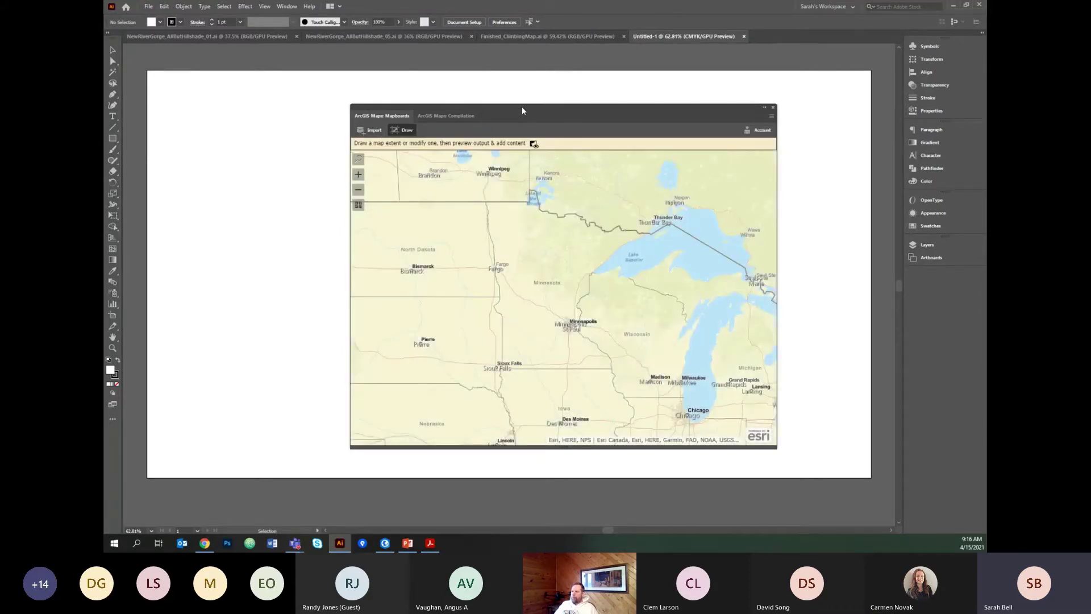
Enlarge the ArcGIS Maps panel, turn off Draw, and show the Import from Layer/Webmap/File choices.
drag(522, 108, 415, 98)
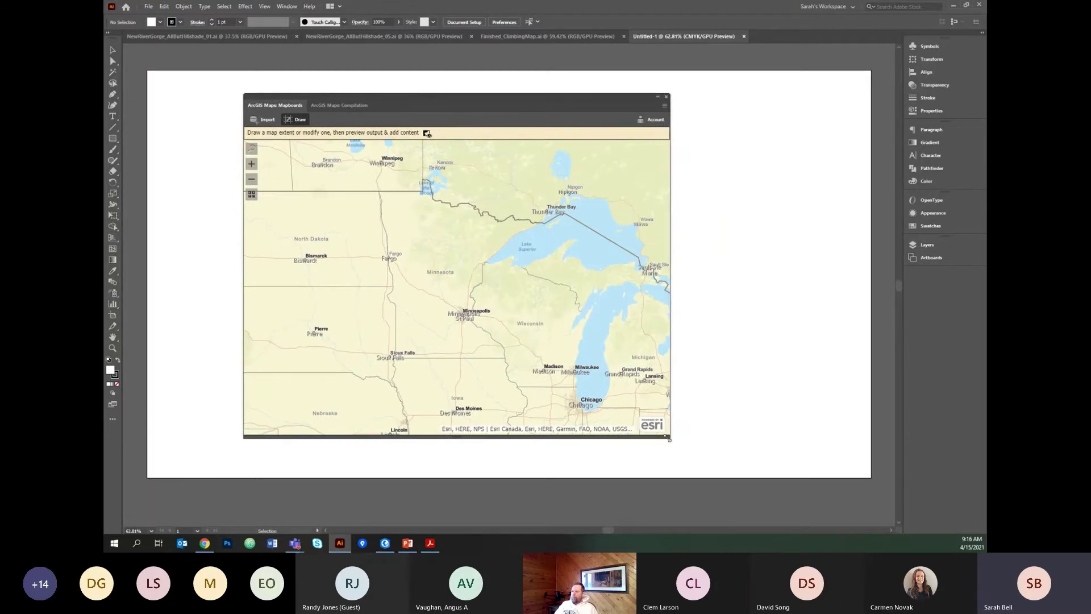
drag(675, 439, 868, 487)
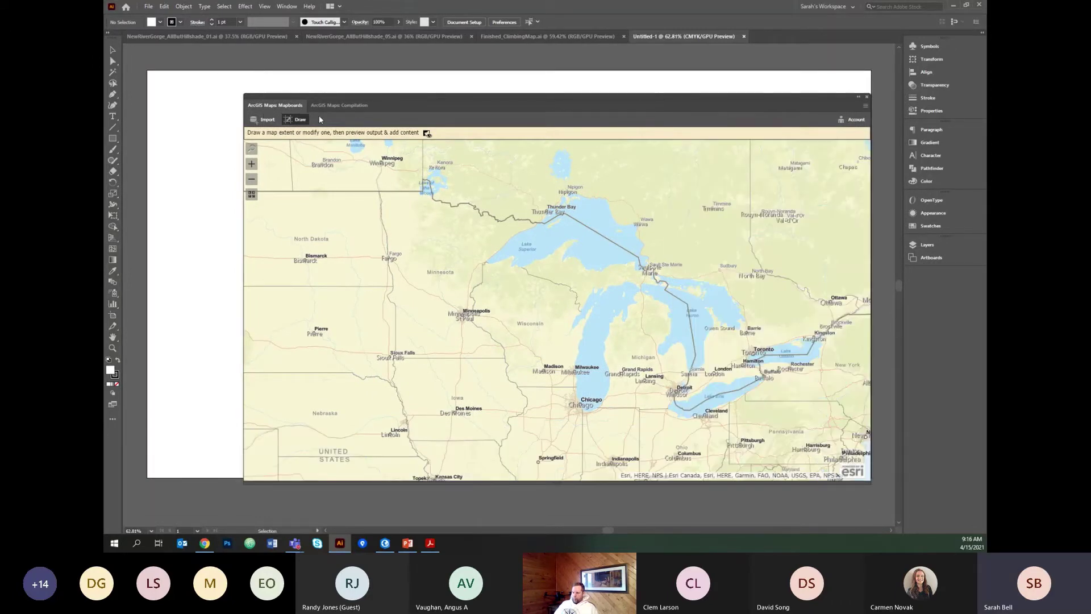
click(295, 119)
click(267, 120)
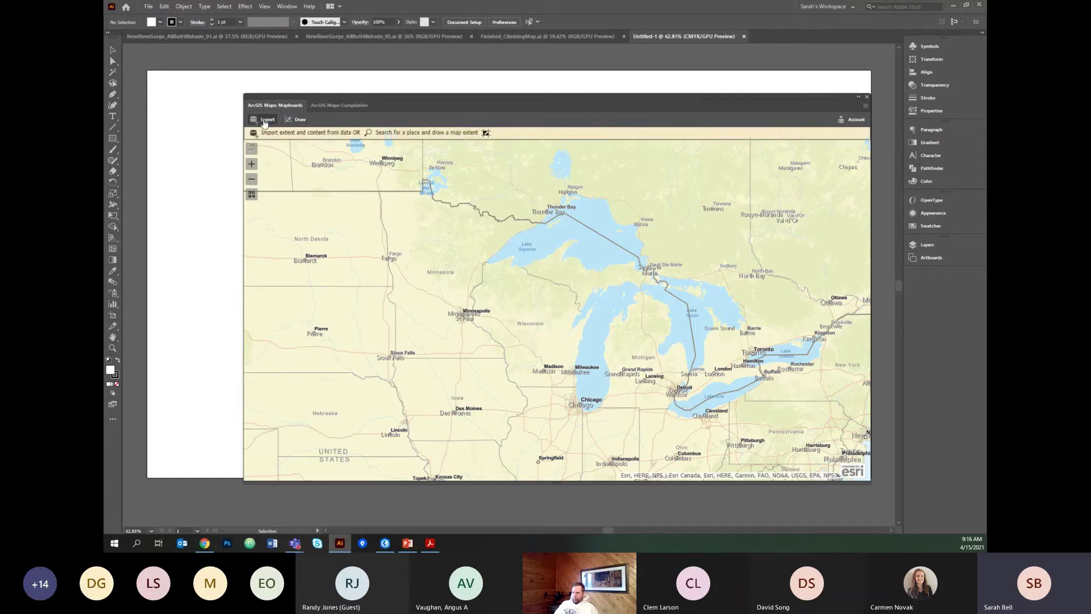
click(265, 120)
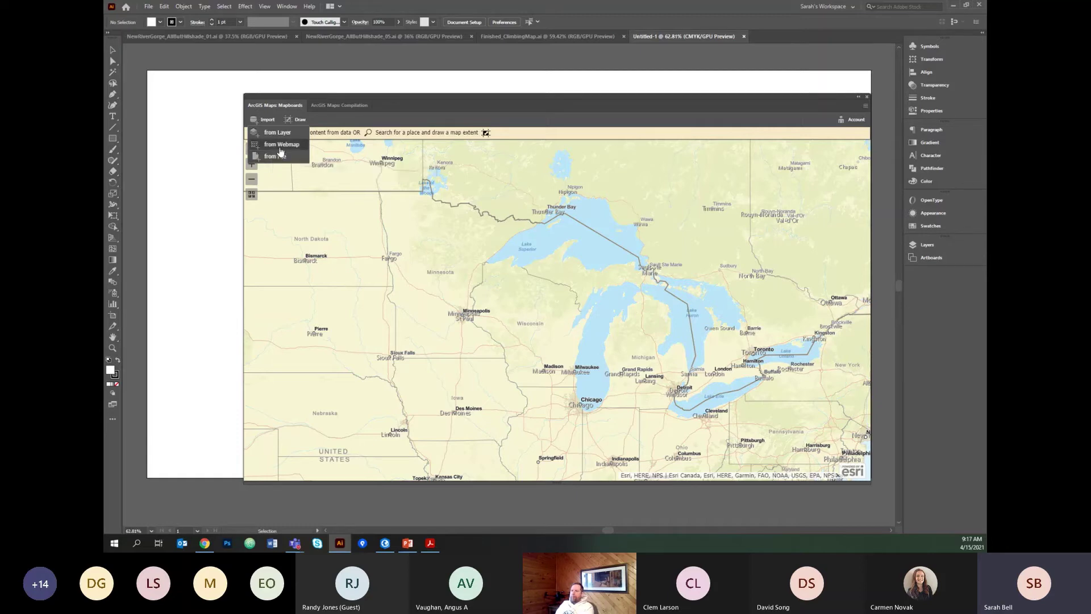
Search ArcGIS Online web maps for 'tutorial_5_2'.
click(281, 145)
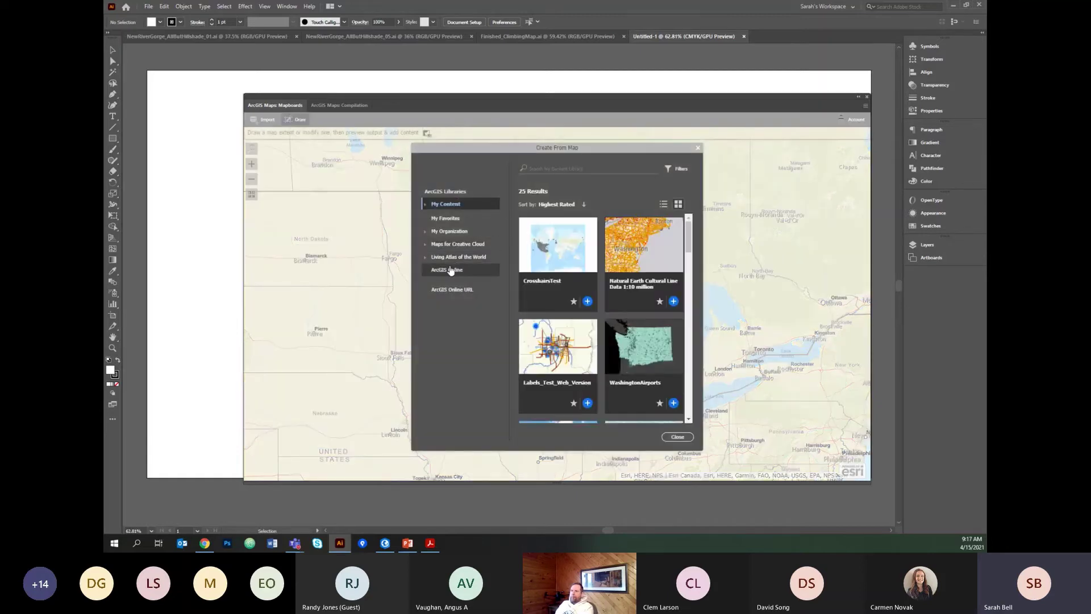
click(449, 271)
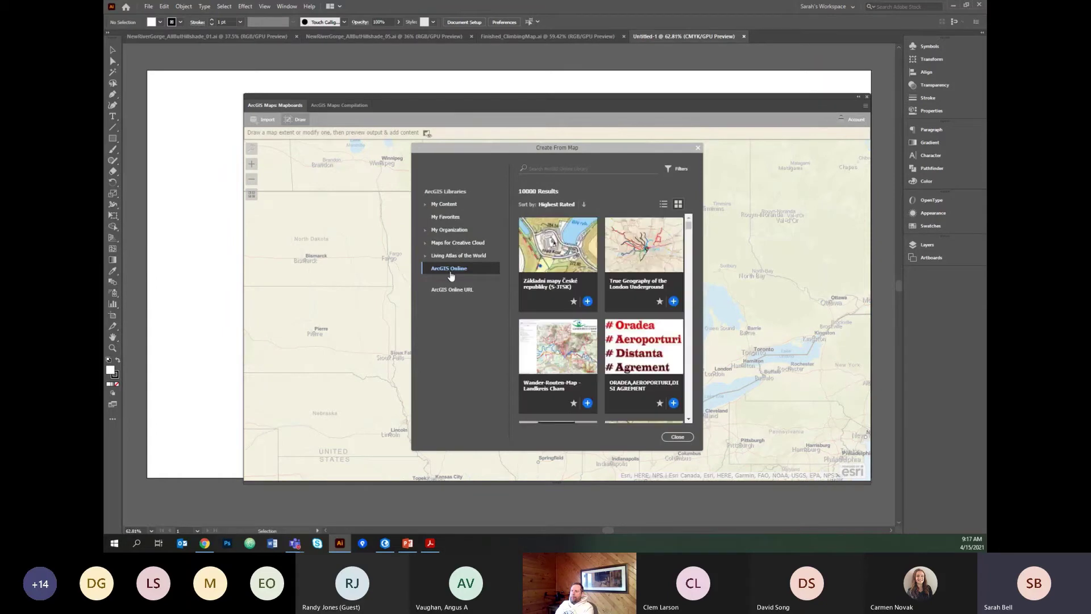
click(571, 166)
text(tutorial)
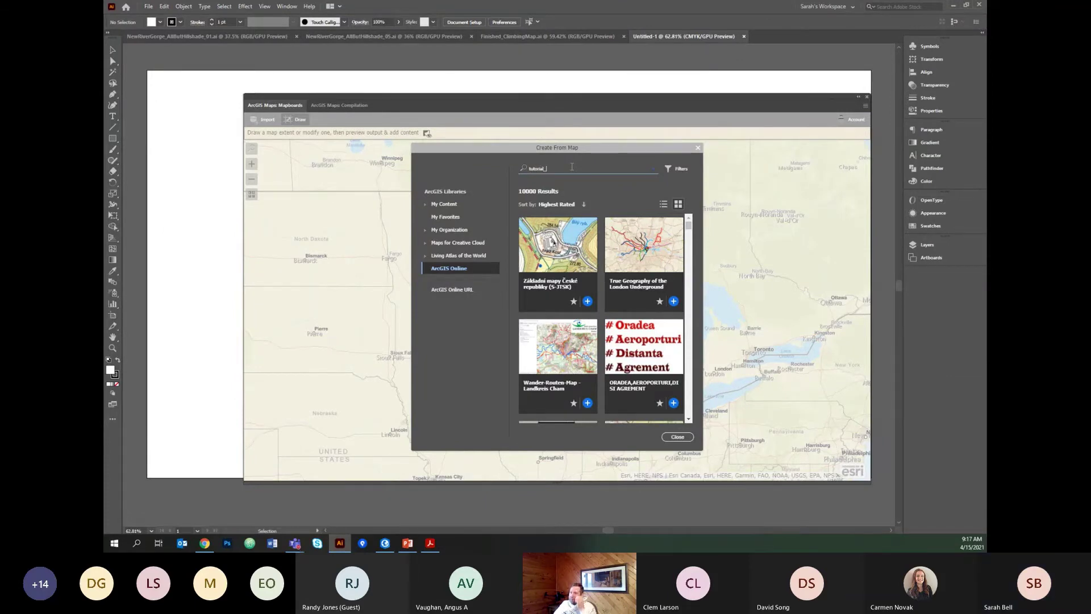
text(_5_2)
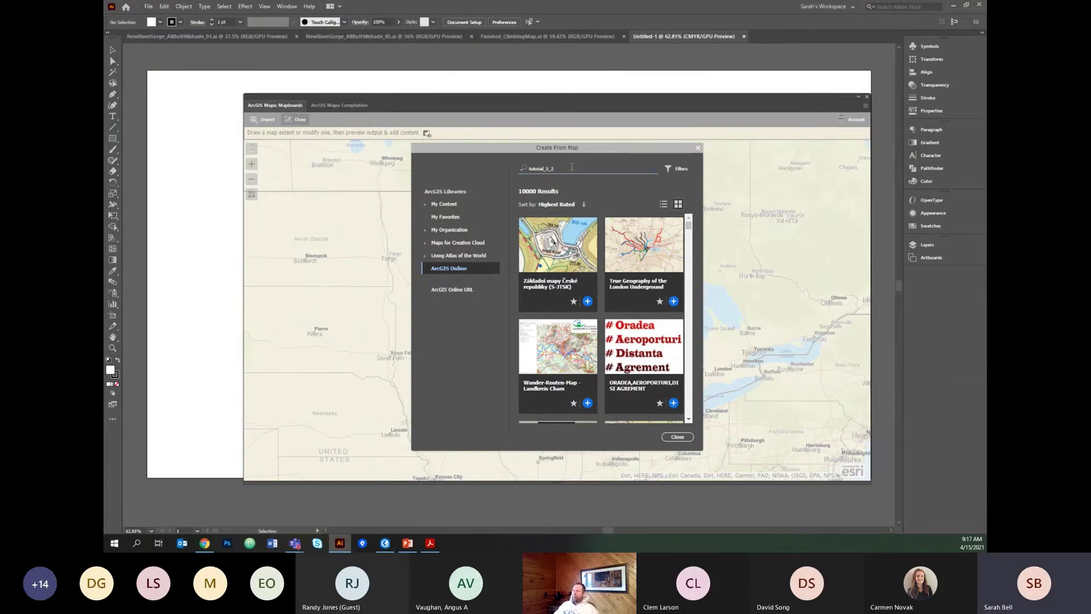
Sort the results by Relevance and add Tutorial_5_2_VisualizeRoutes as a mapboard.
click(557, 204)
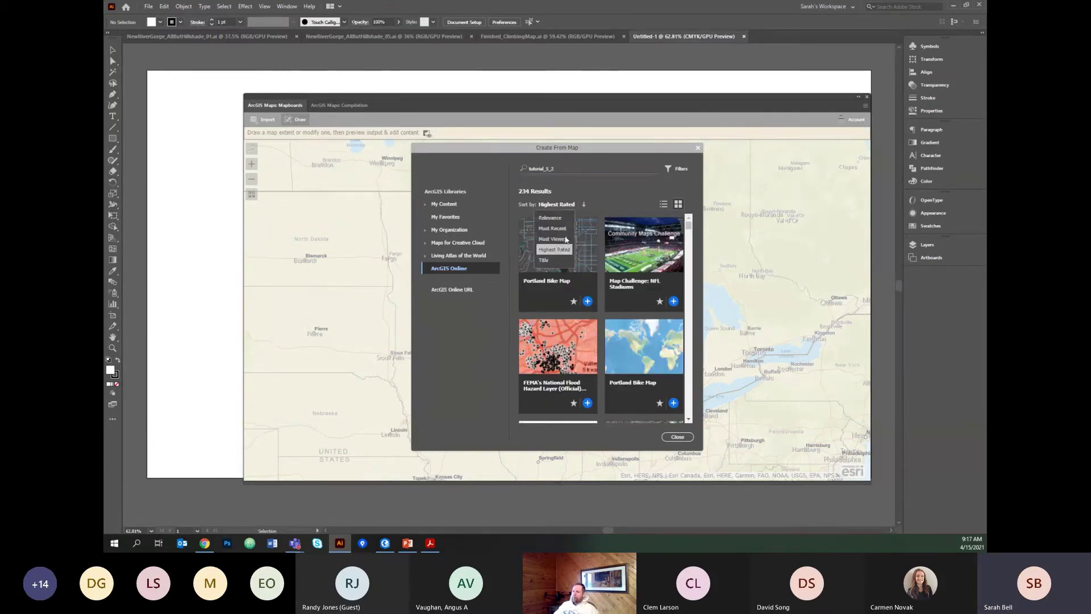
click(555, 219)
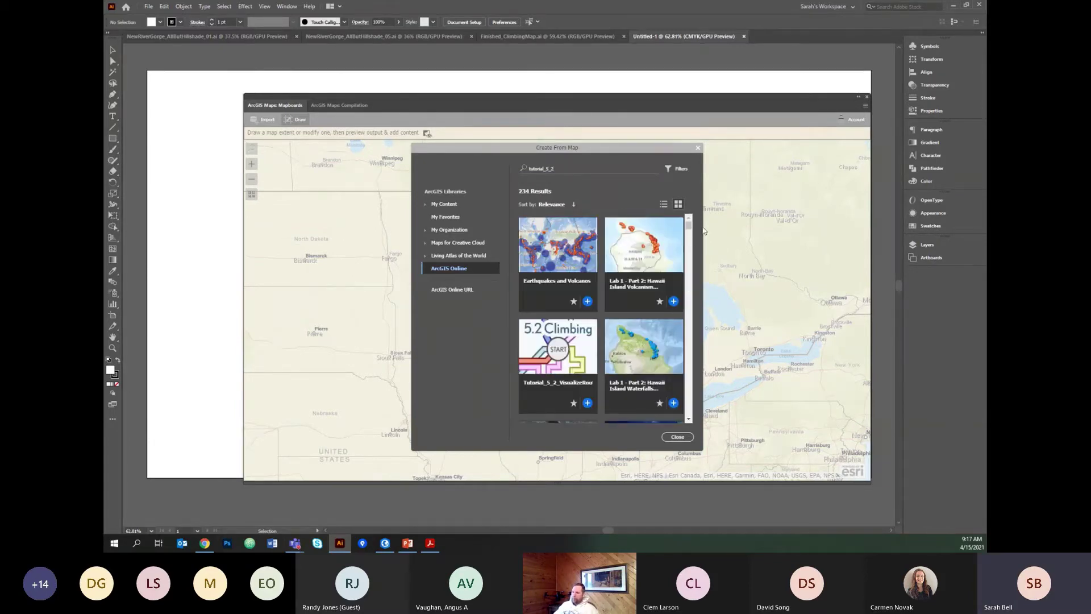
scroll(520, 355, down, 1)
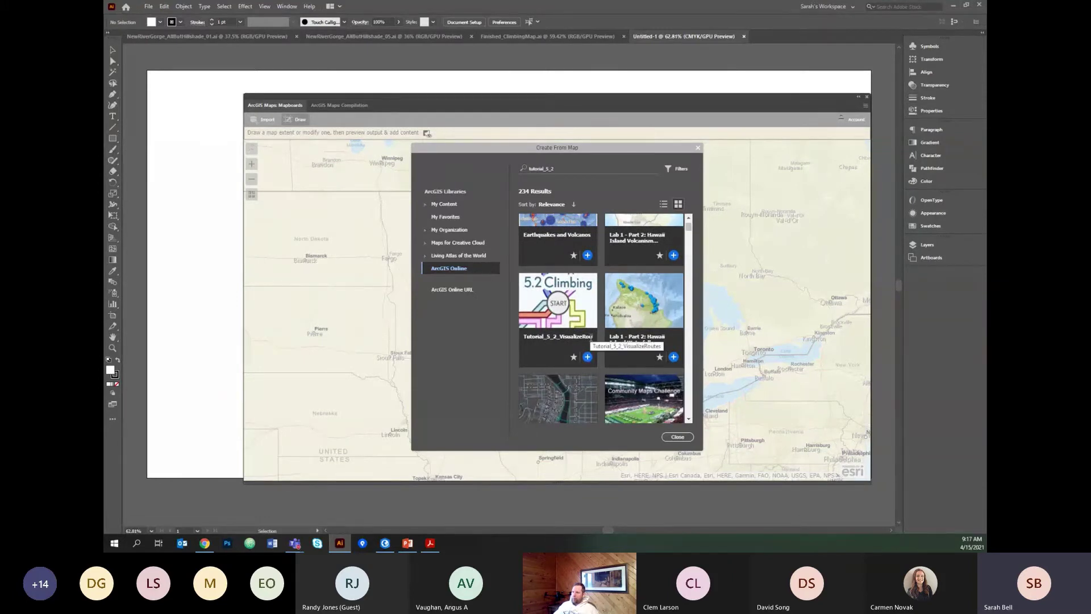
click(588, 358)
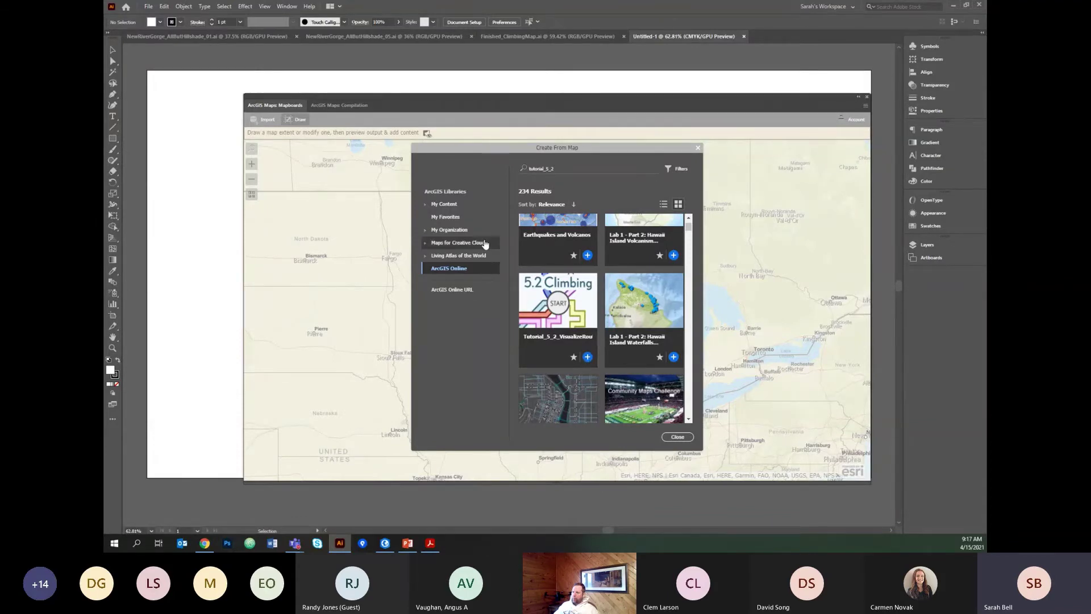
click(588, 357)
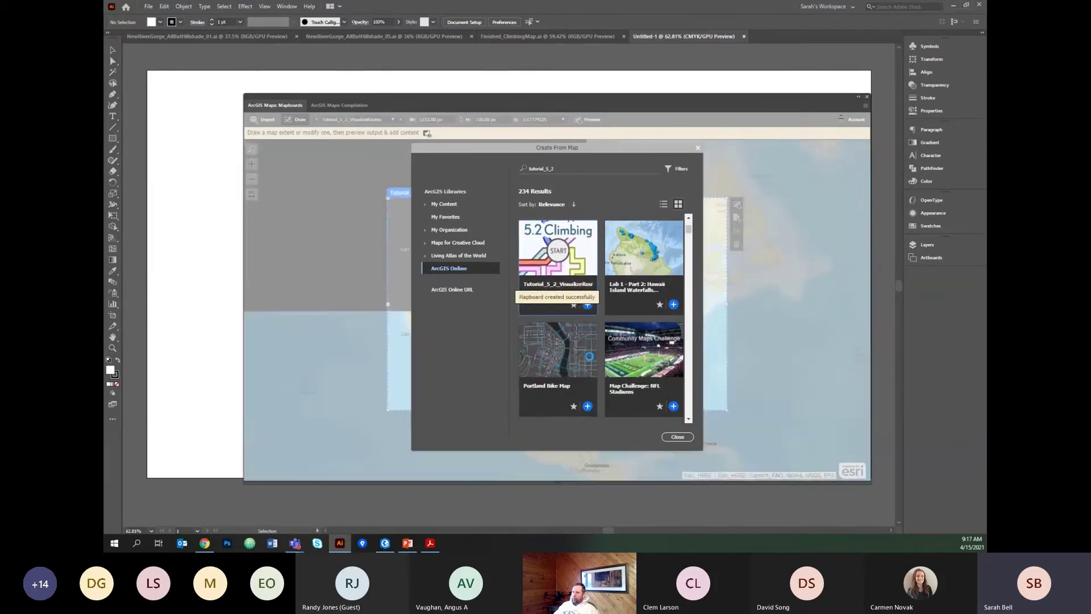
Nudge the imported 1152 x 720 mapboard slightly down and left and rename it 'GIS Demo'.
click(677, 437)
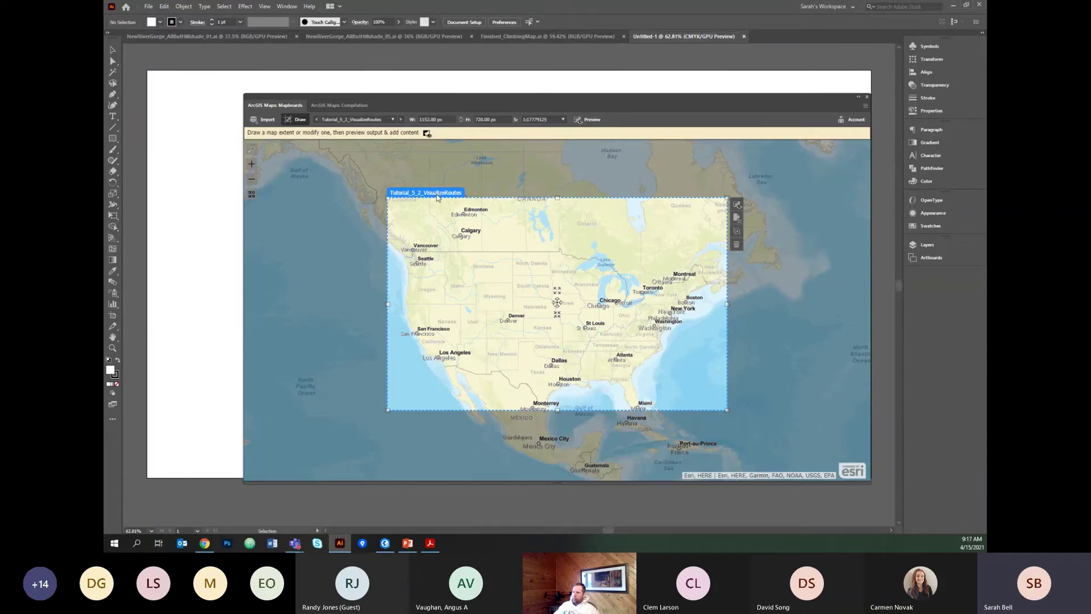
drag(439, 193, 432, 213)
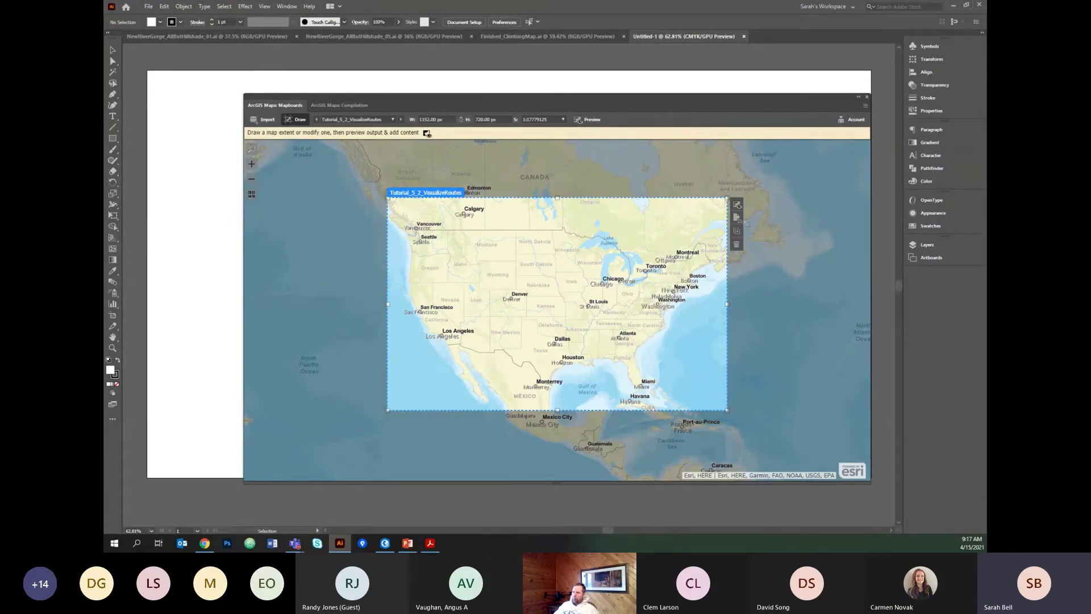
click(737, 218)
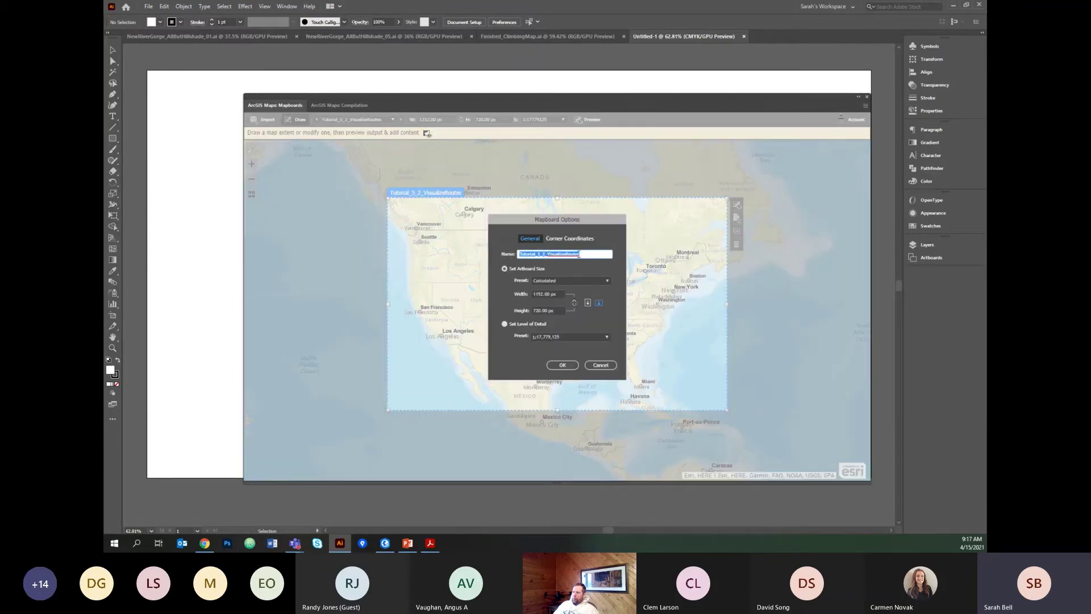
text(GIS Demo)
click(563, 365)
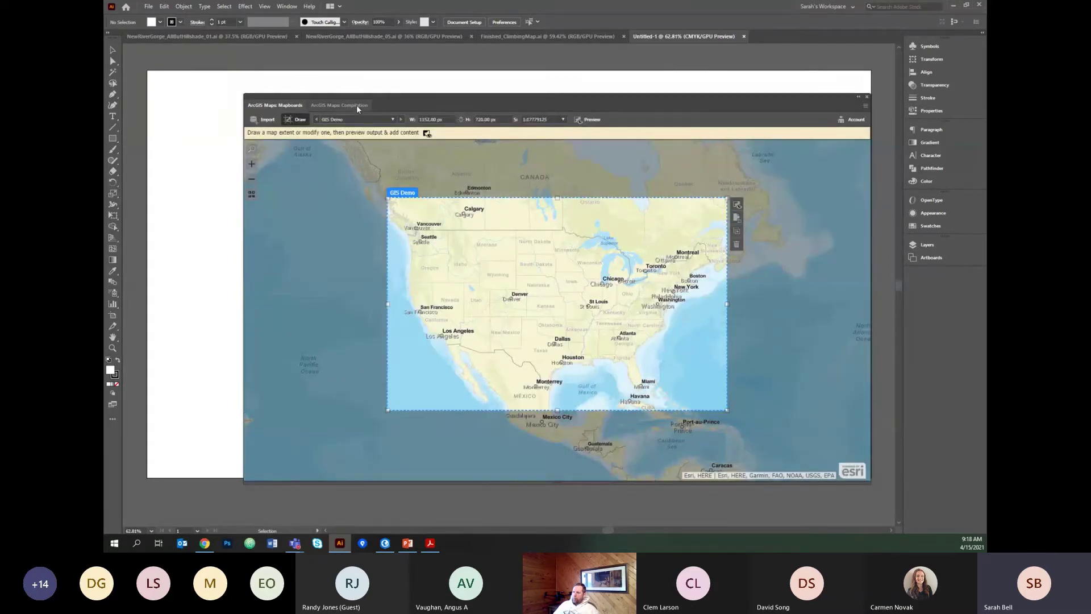
Show the GIS Demo compilation view zoomed out in a larger panel and check the Imagery layer's menu.
click(357, 105)
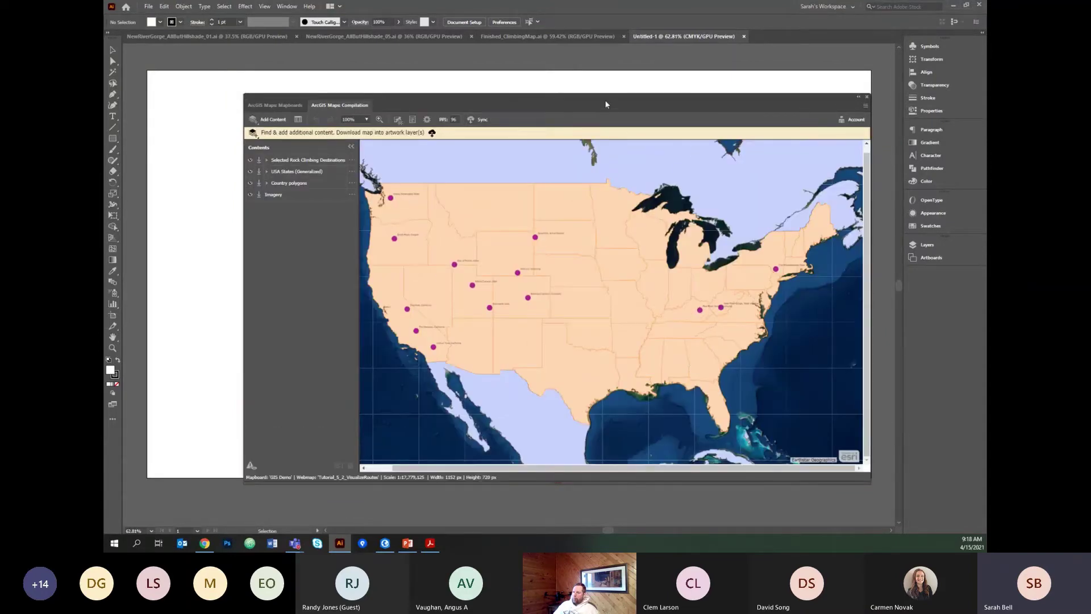
scroll(652, 252, down, 1)
scroll(652, 252, down, 1)
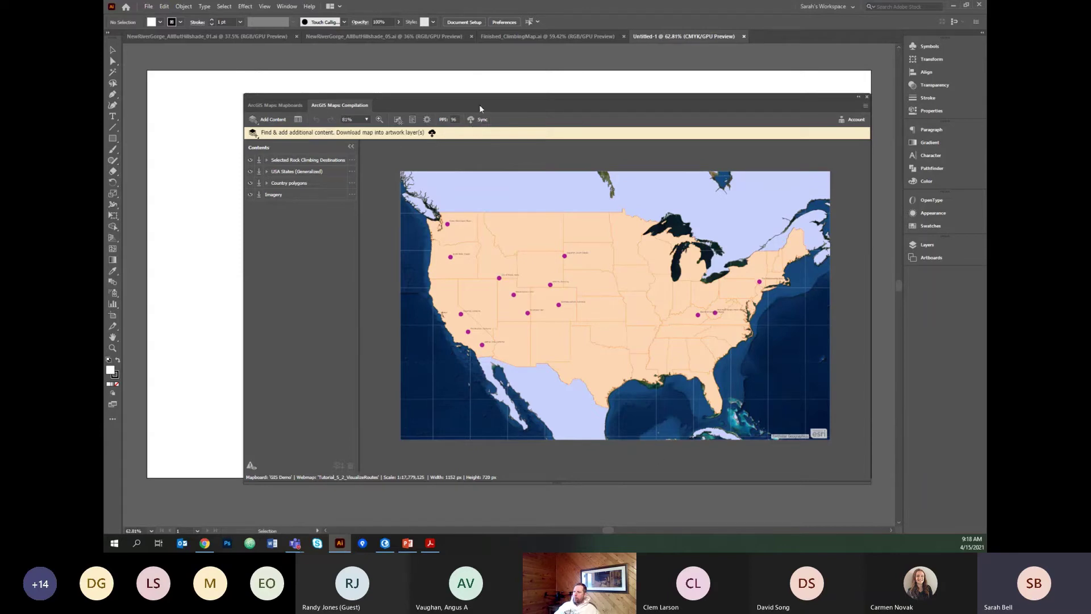
drag(394, 95, 332, 82)
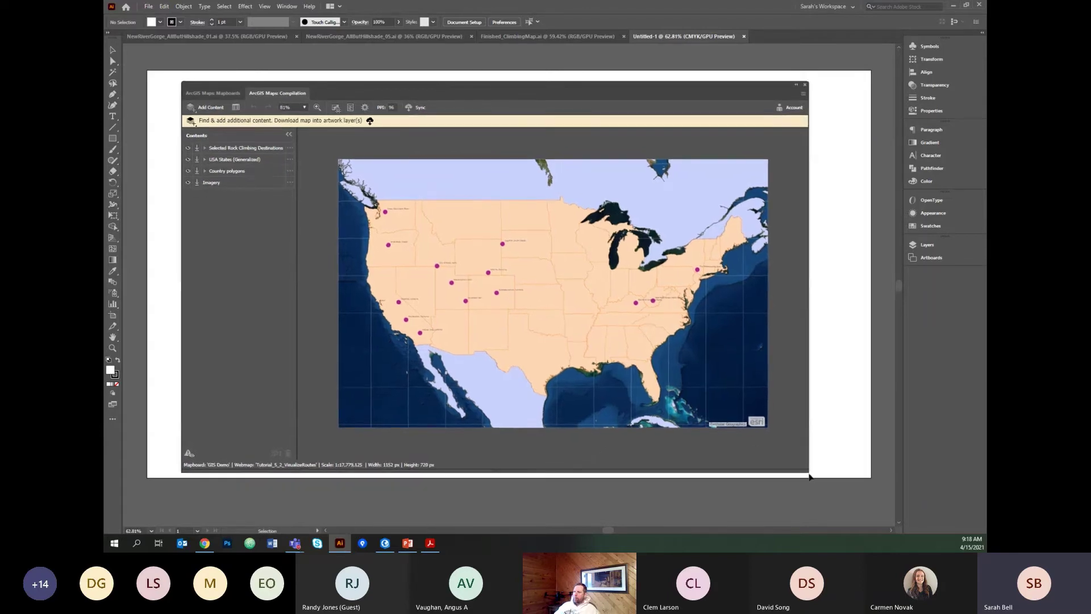
drag(808, 471, 870, 512)
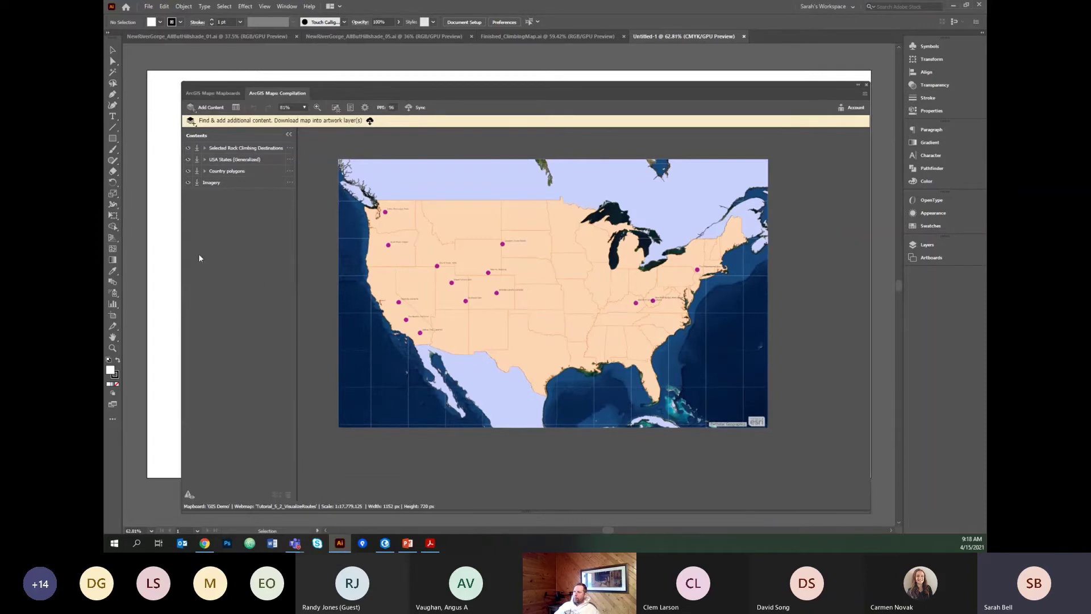
click(289, 183)
click(318, 182)
click(236, 352)
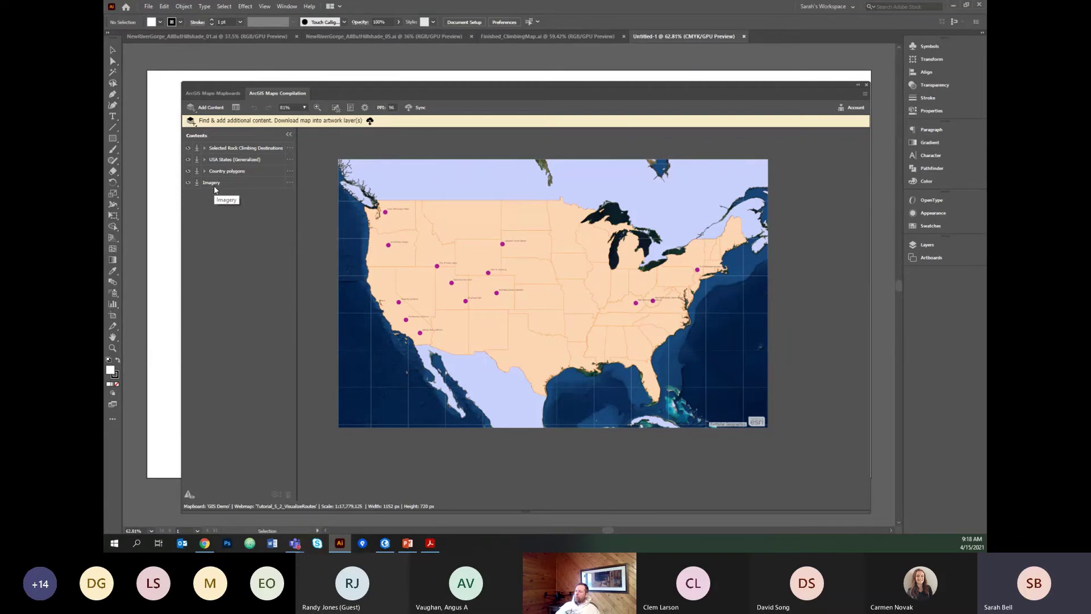
Delete the Imagery layer and reproject the map to North America Albers Equal Area Conic.
click(289, 183)
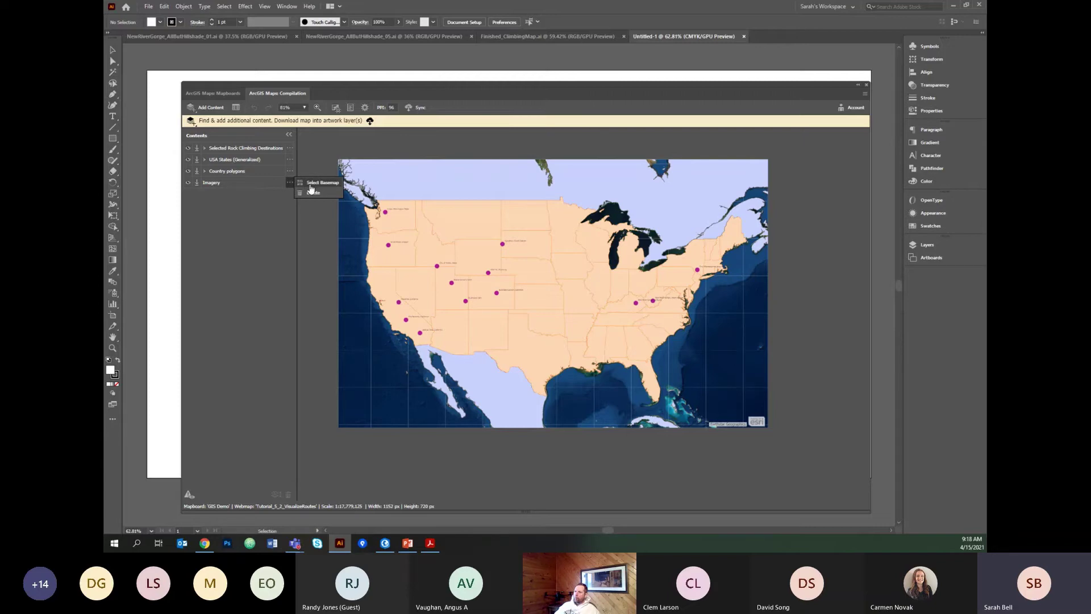
click(313, 193)
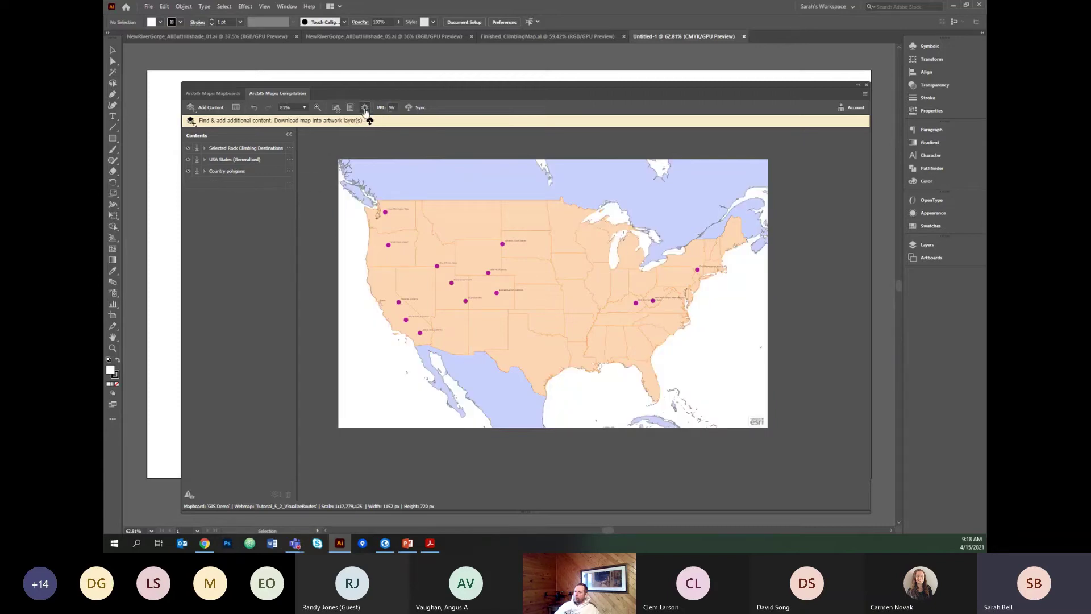
click(365, 108)
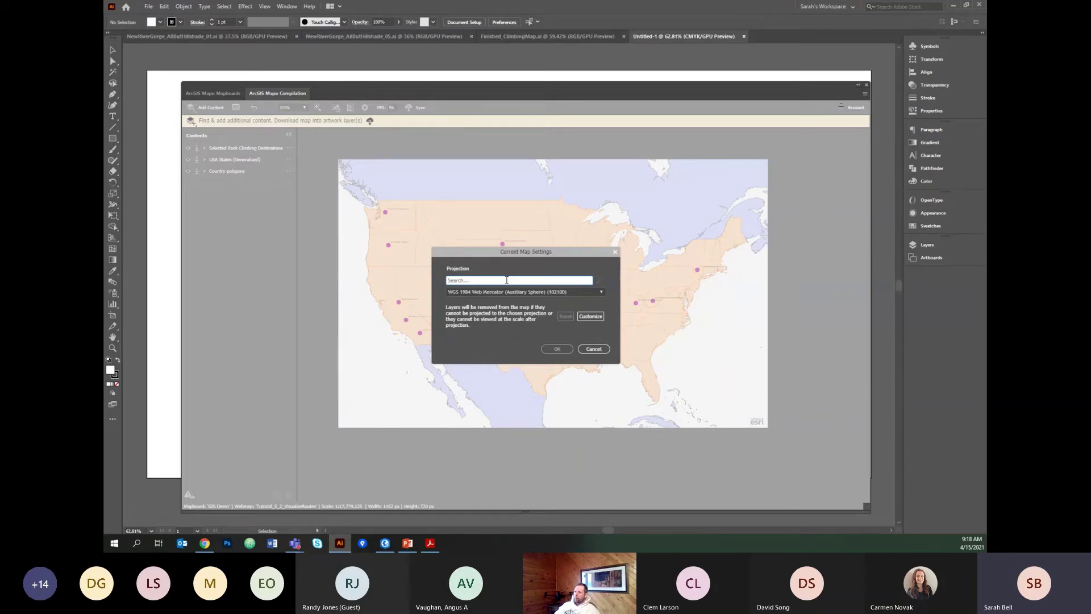
text(north ameri)
click(514, 291)
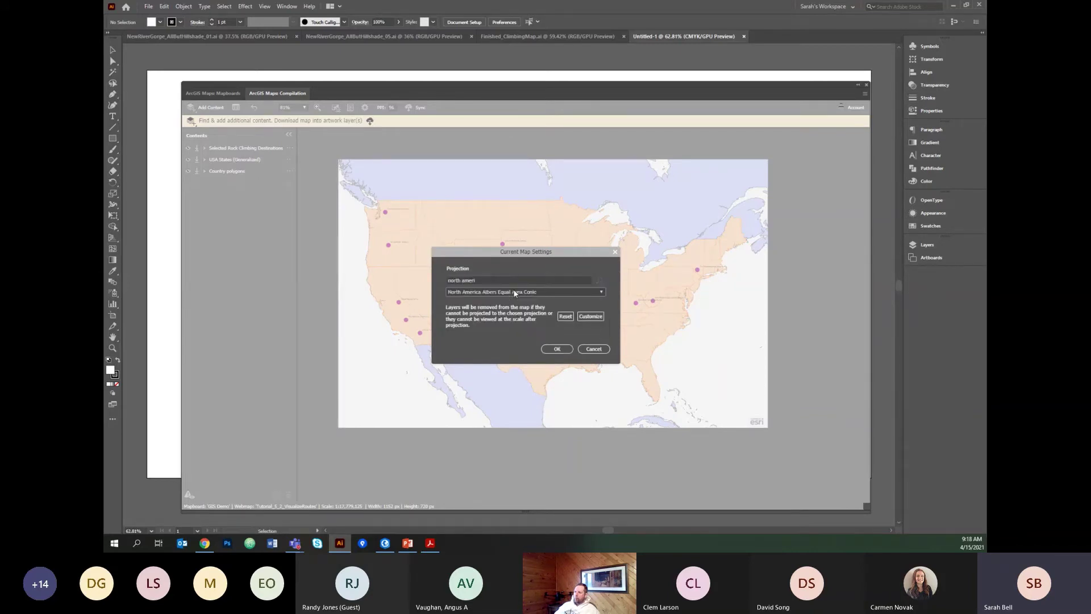
click(554, 350)
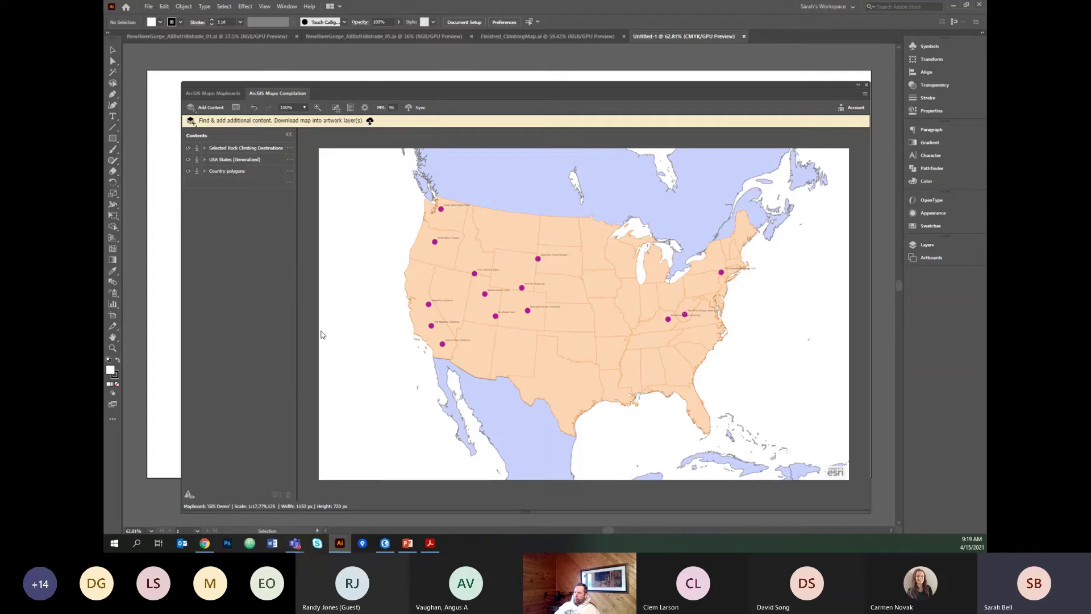
Search for Lebanon, KS, USA and add it to the map as a new place layer.
click(290, 148)
click(210, 108)
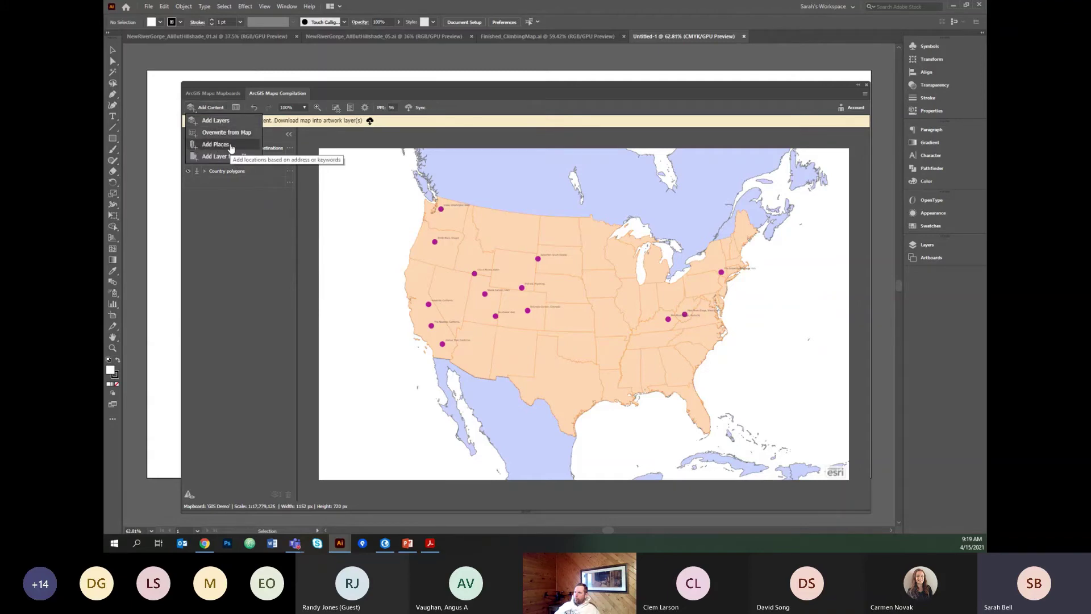
click(230, 146)
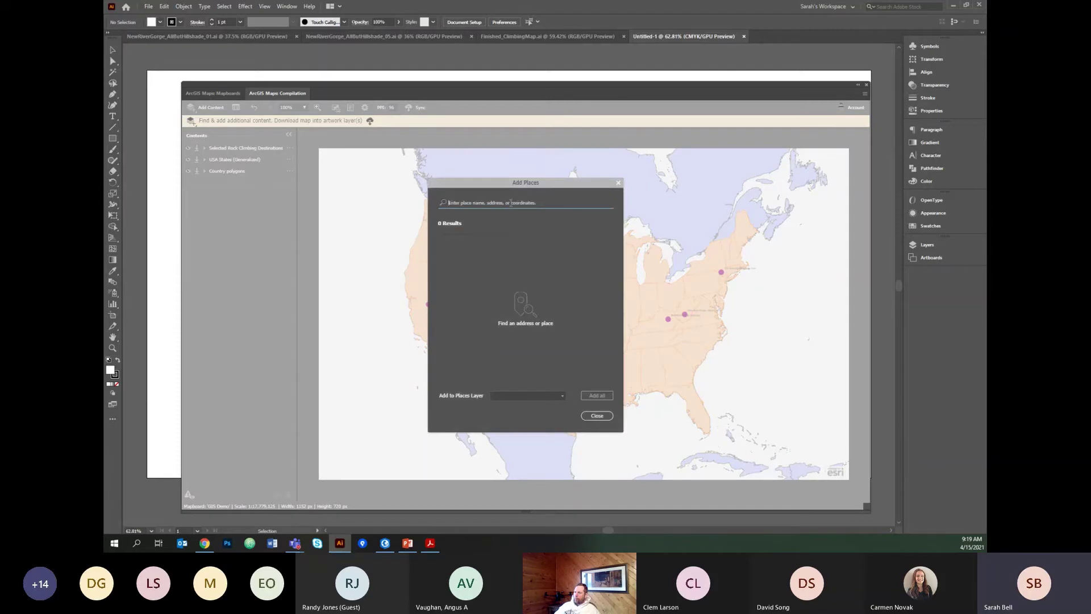
click(511, 202)
text(leb)
text(e)
text(non ka)
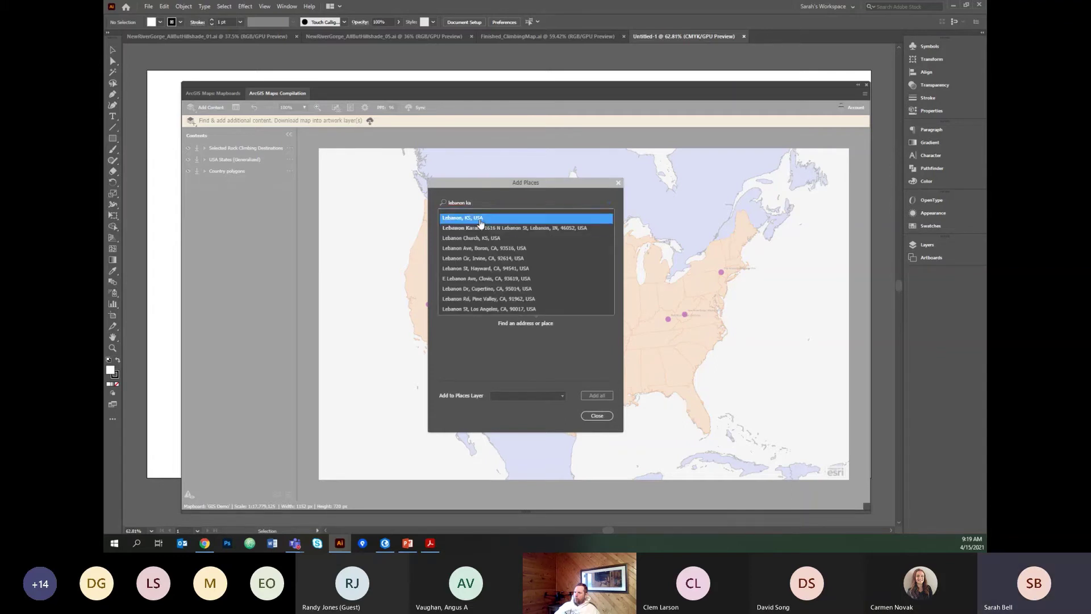
click(511, 218)
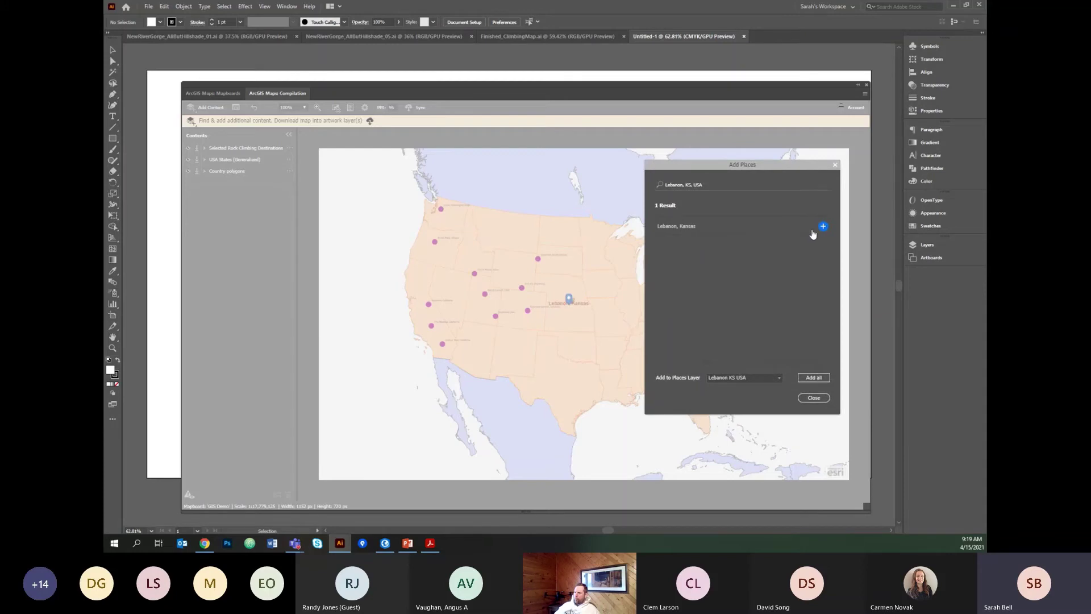
click(822, 227)
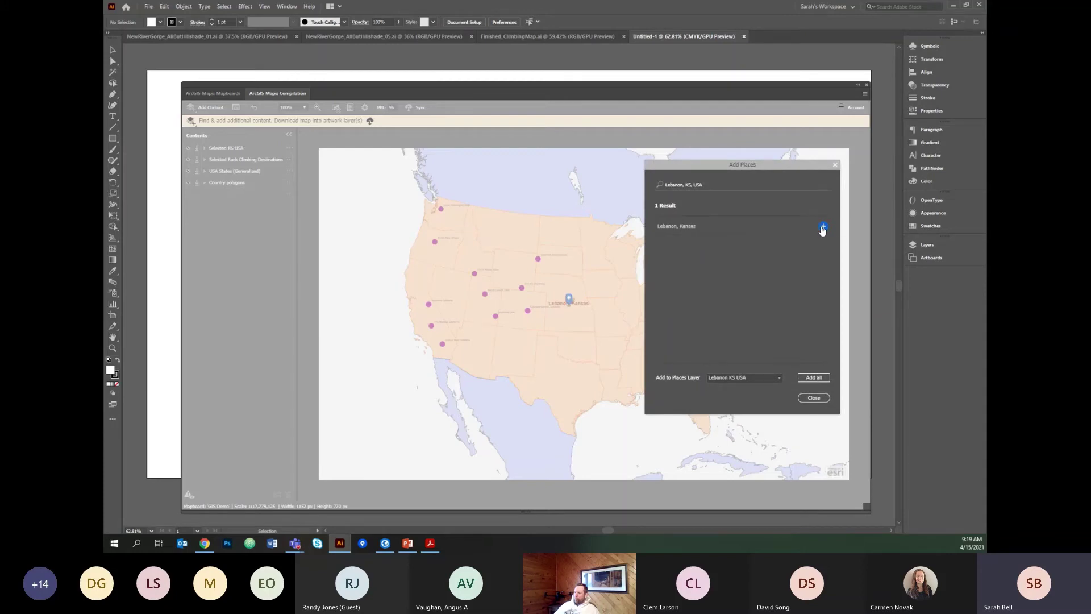
click(814, 398)
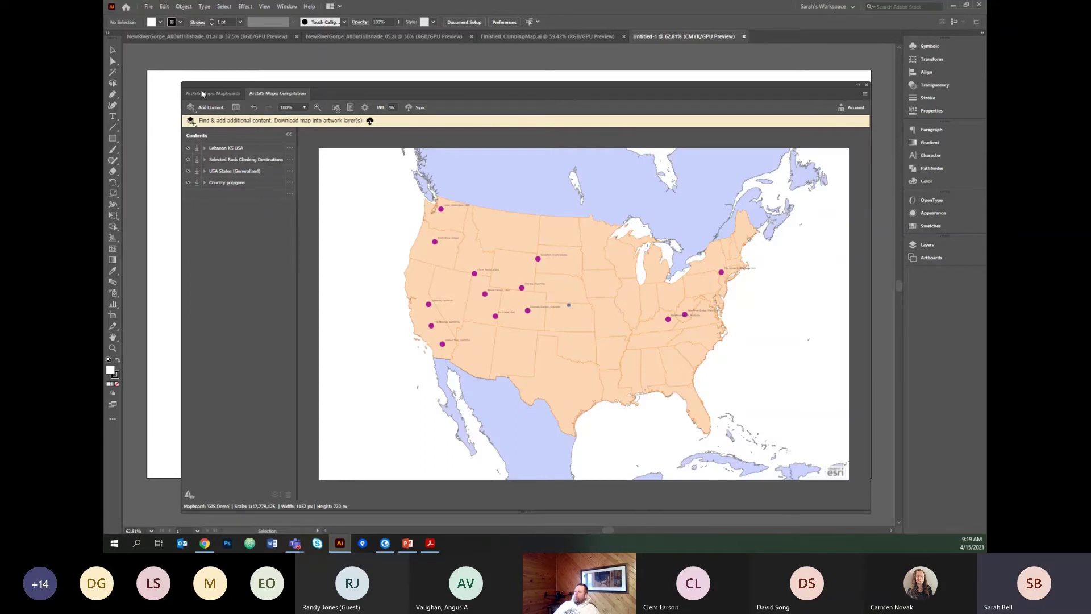
Restyle the Lebanon KS USA marker symbol to size 57.
click(290, 148)
click(321, 149)
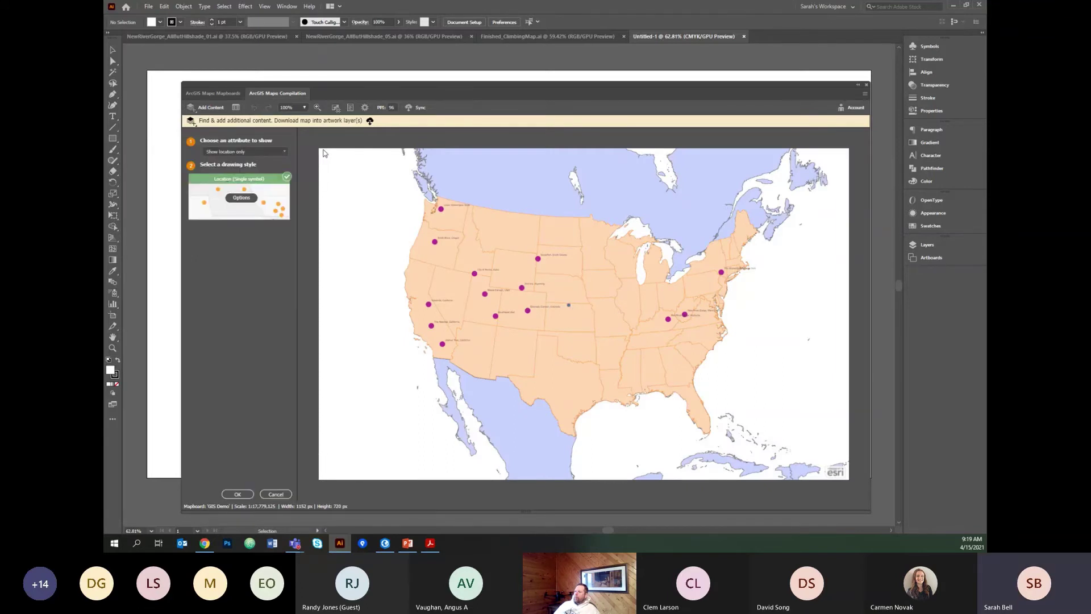
click(234, 168)
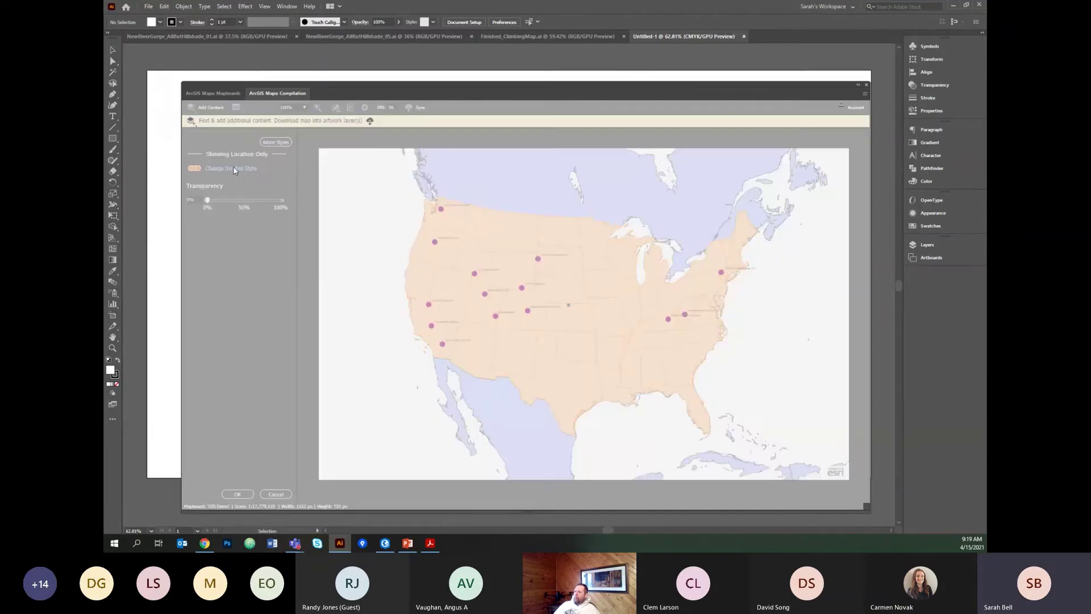
drag(467, 183, 500, 184)
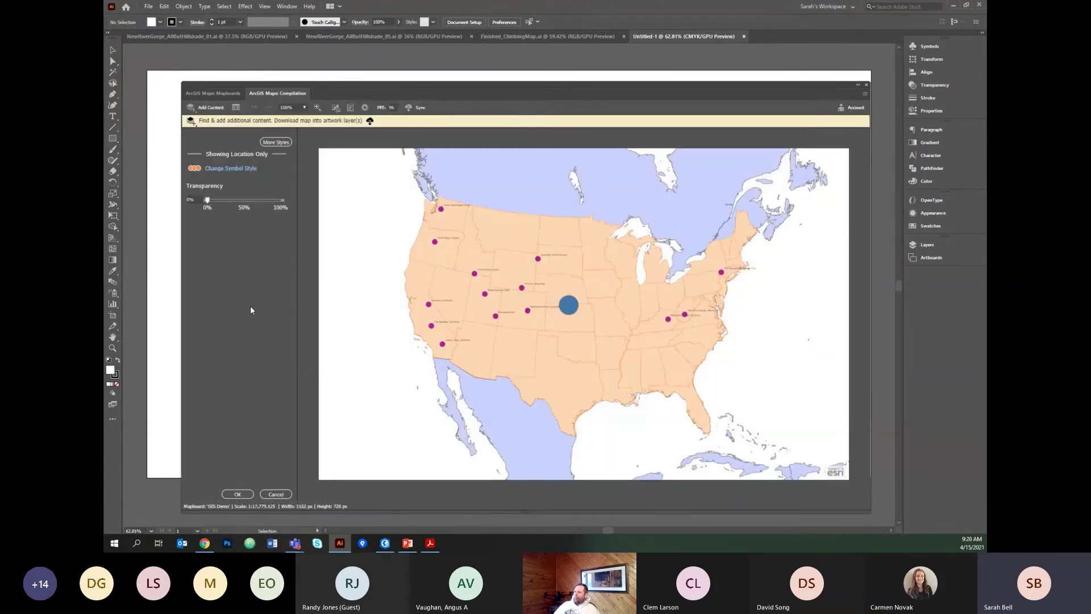
click(238, 495)
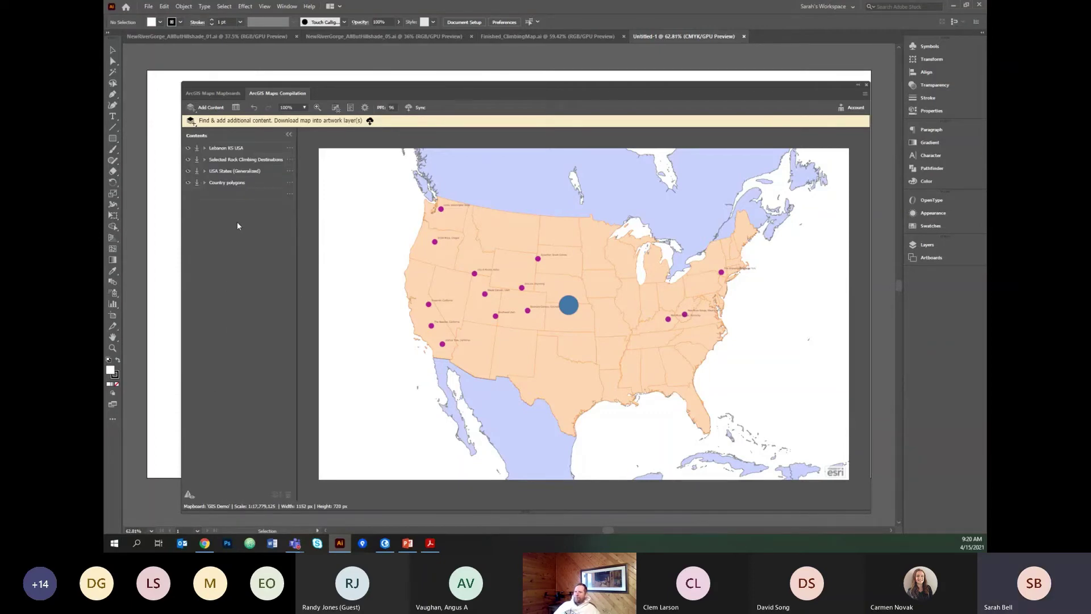
click(288, 171)
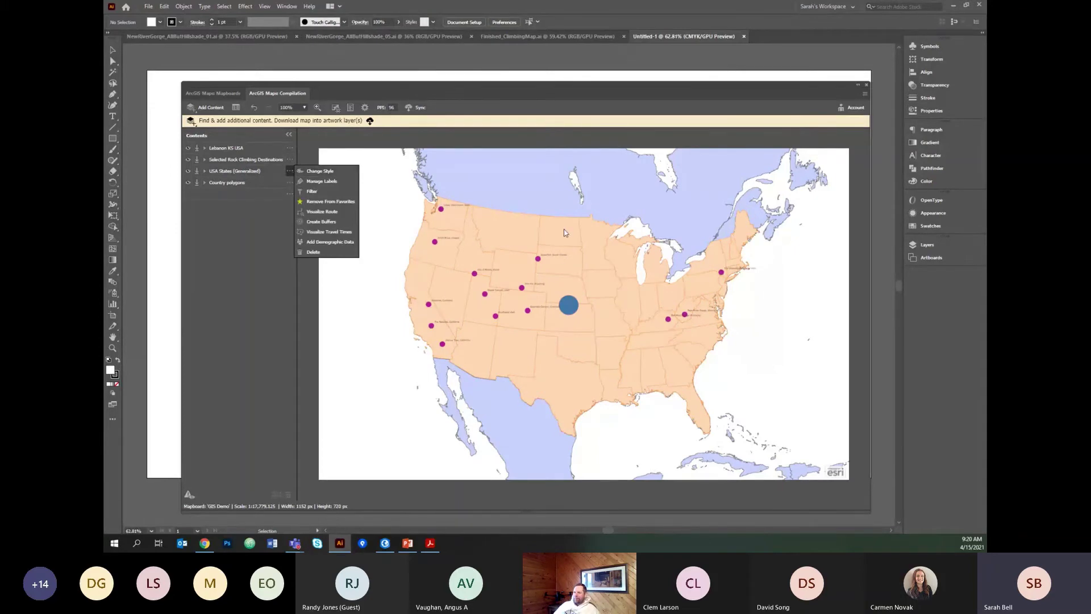
click(567, 315)
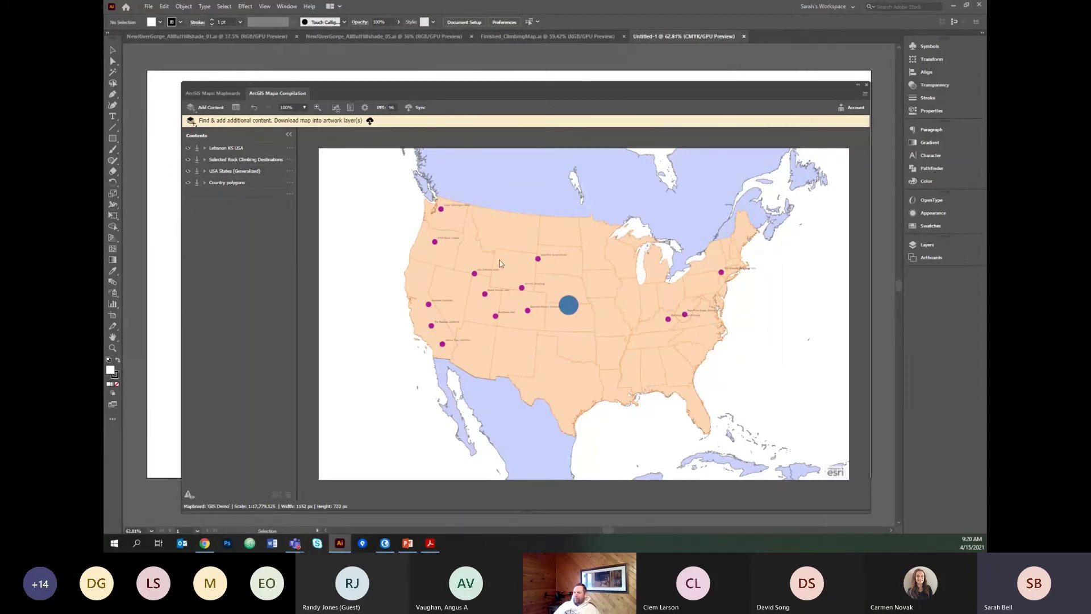
click(290, 170)
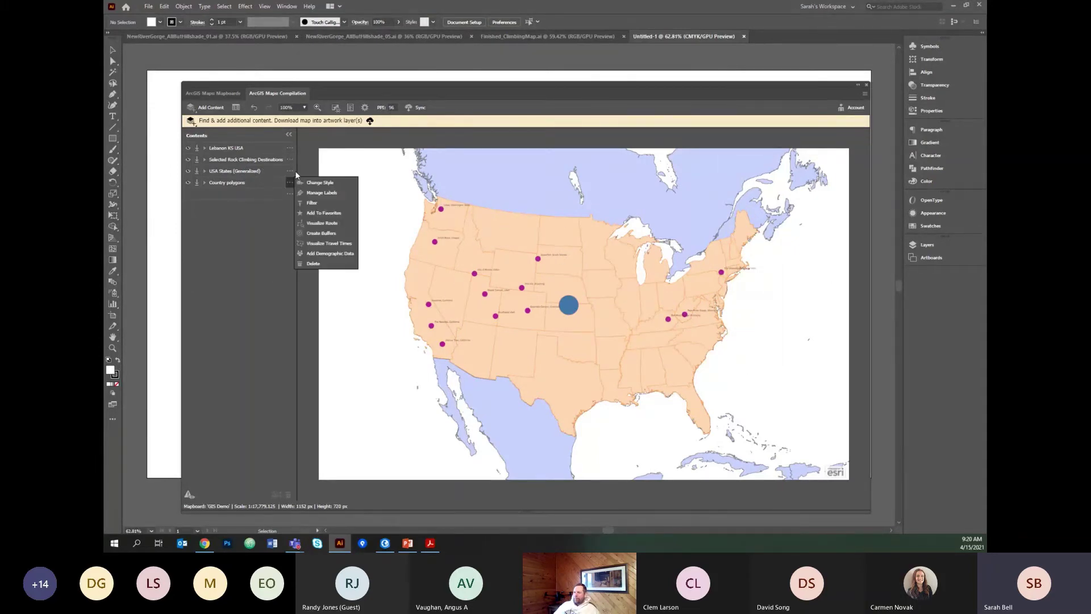
click(320, 172)
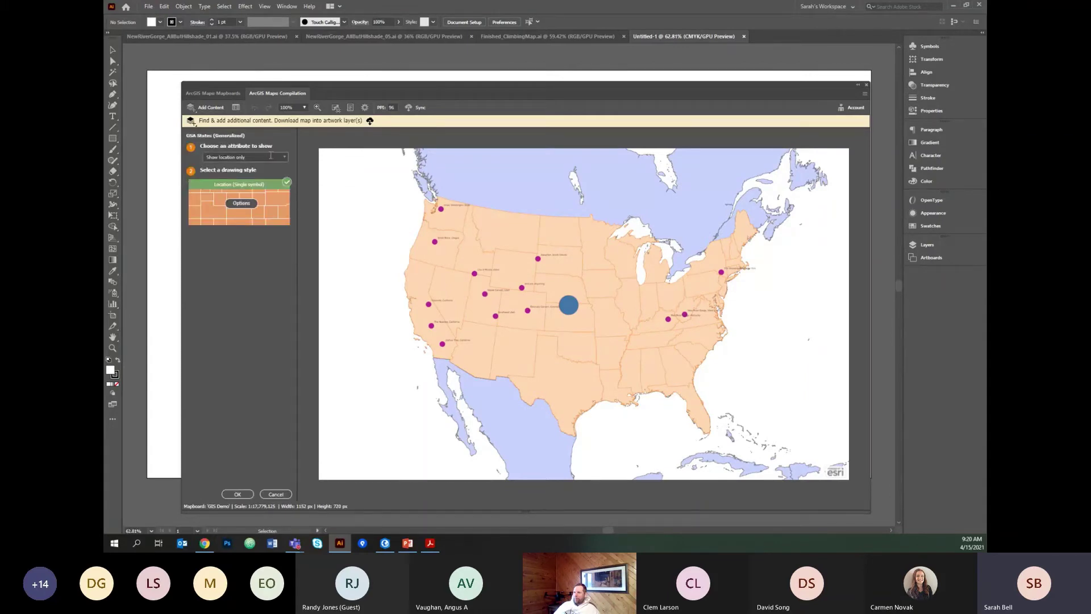
click(241, 157)
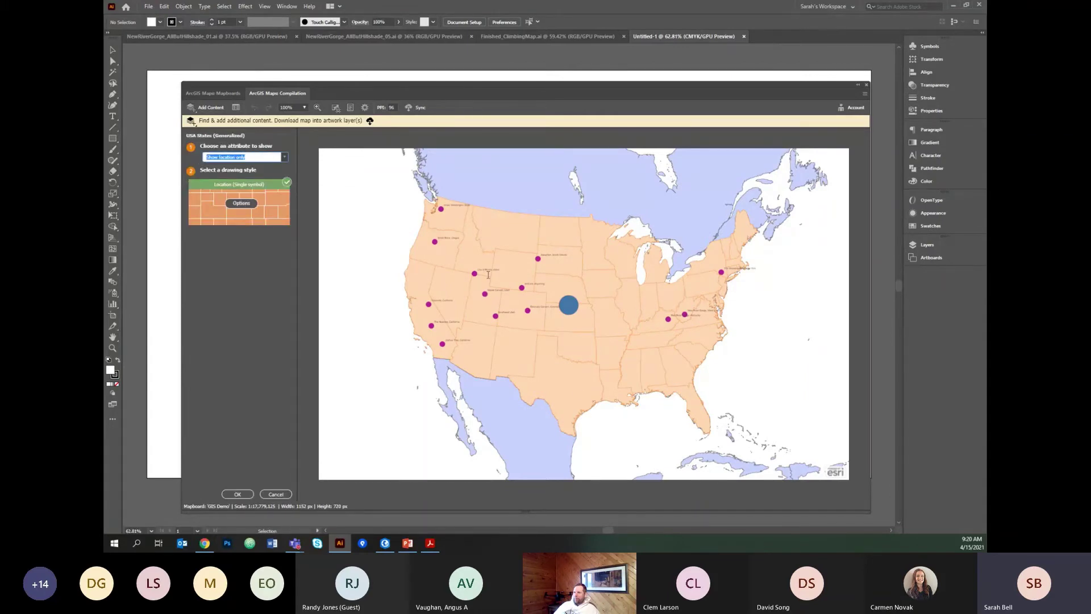
click(284, 158)
drag(285, 171, 286, 190)
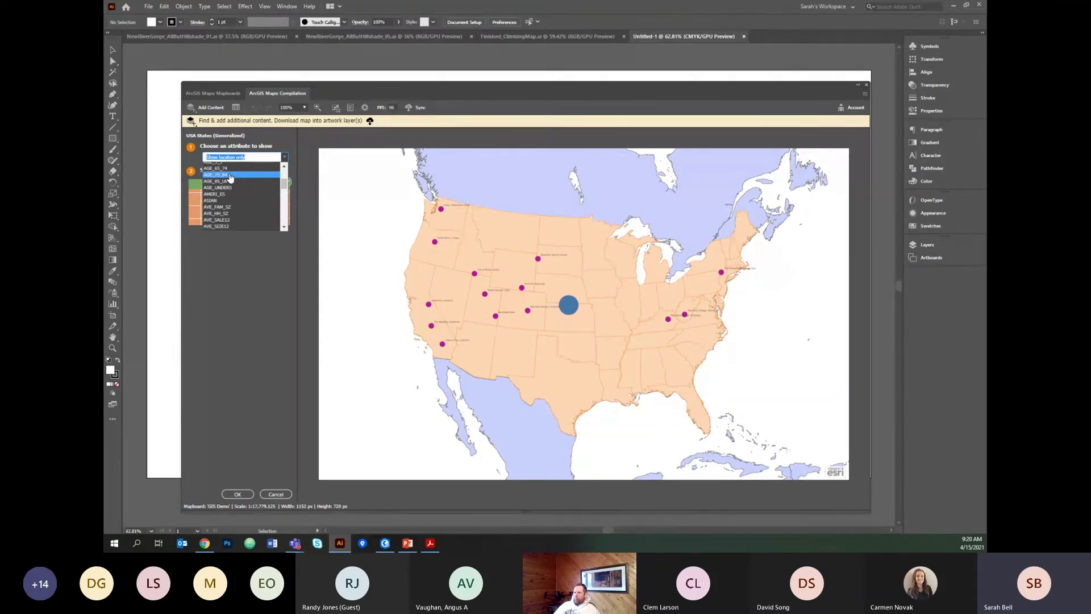
click(230, 177)
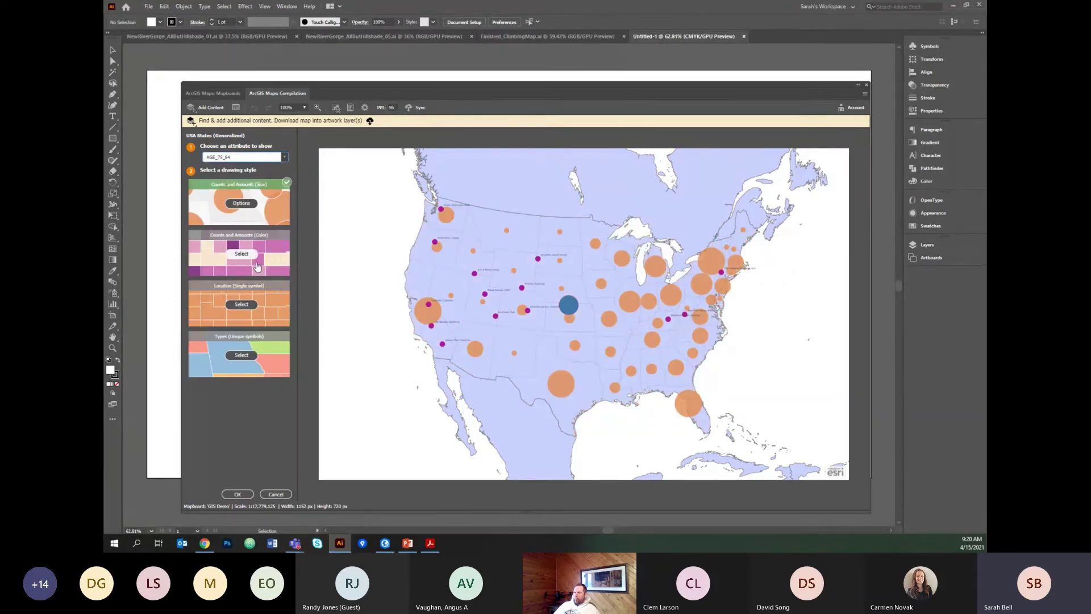
click(241, 254)
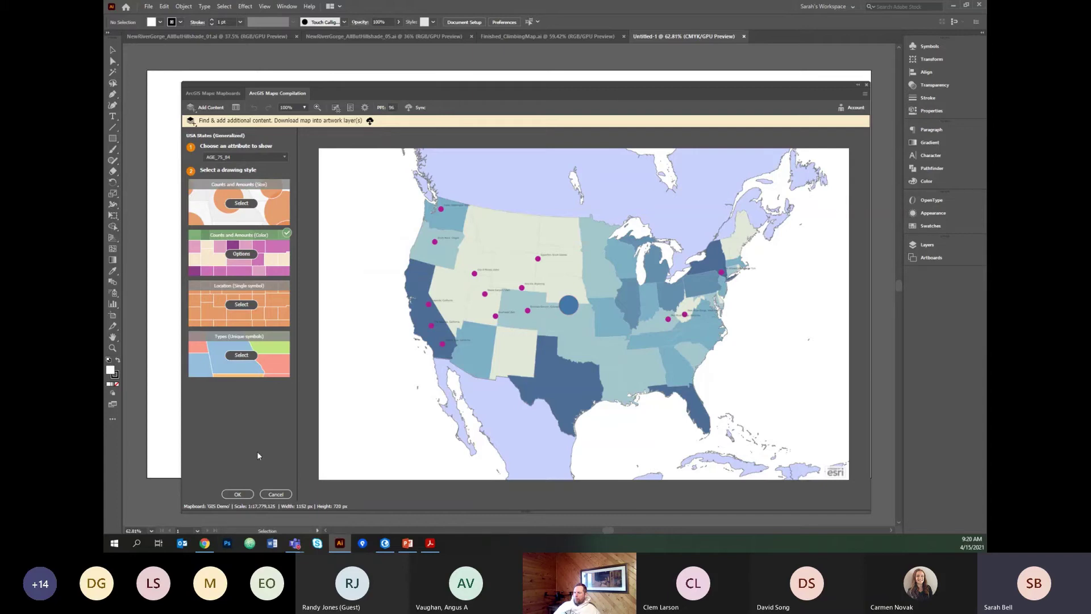
click(276, 495)
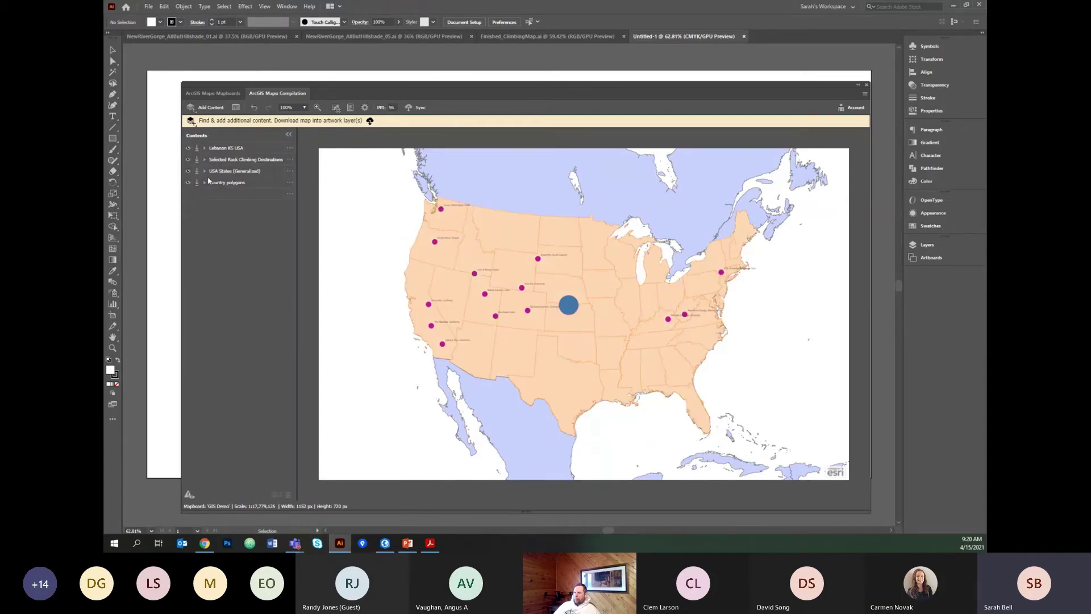
Turn on USA States name labels at text size 6, with overlapping labels shown.
click(290, 171)
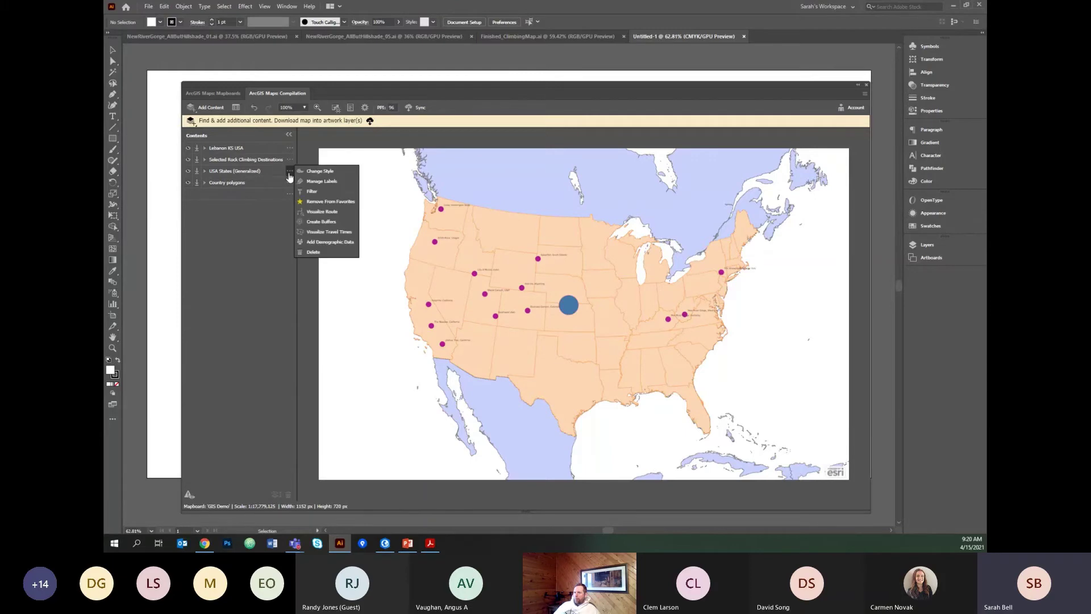
click(329, 181)
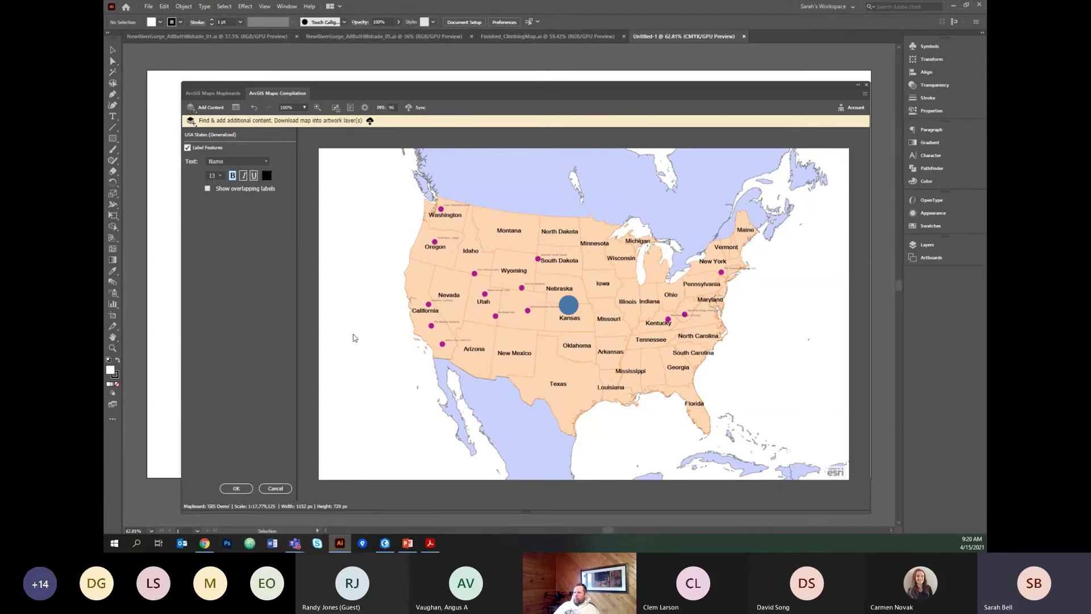
click(217, 177)
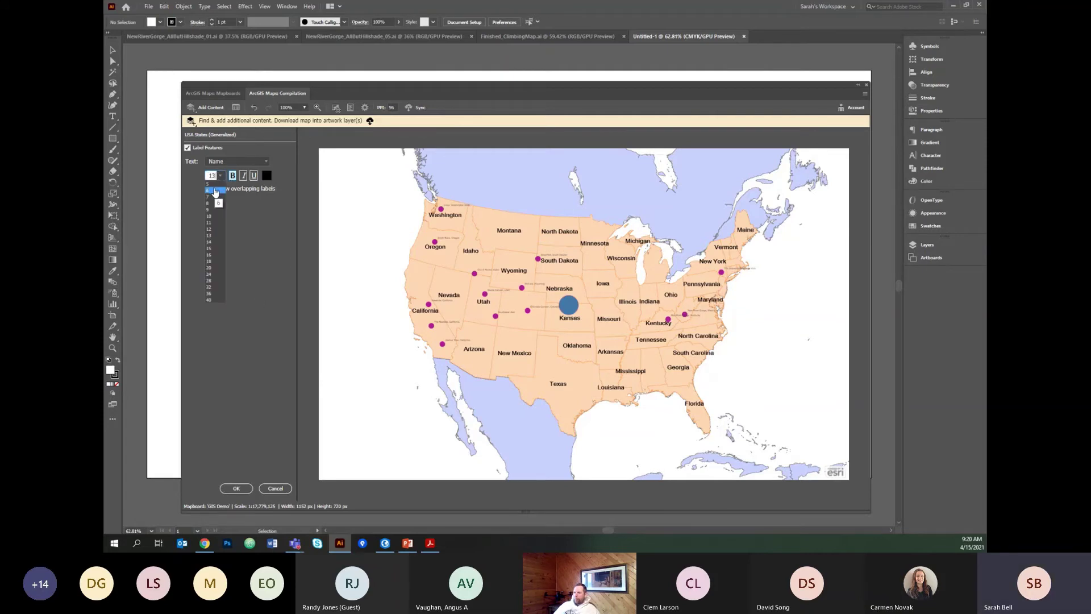
click(214, 190)
click(207, 189)
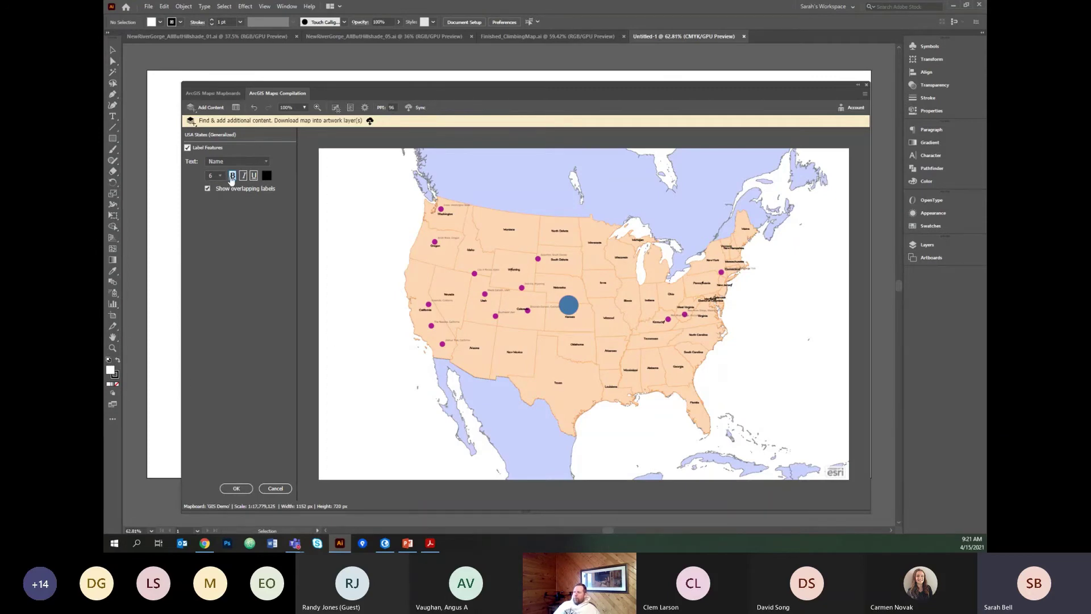
click(236, 489)
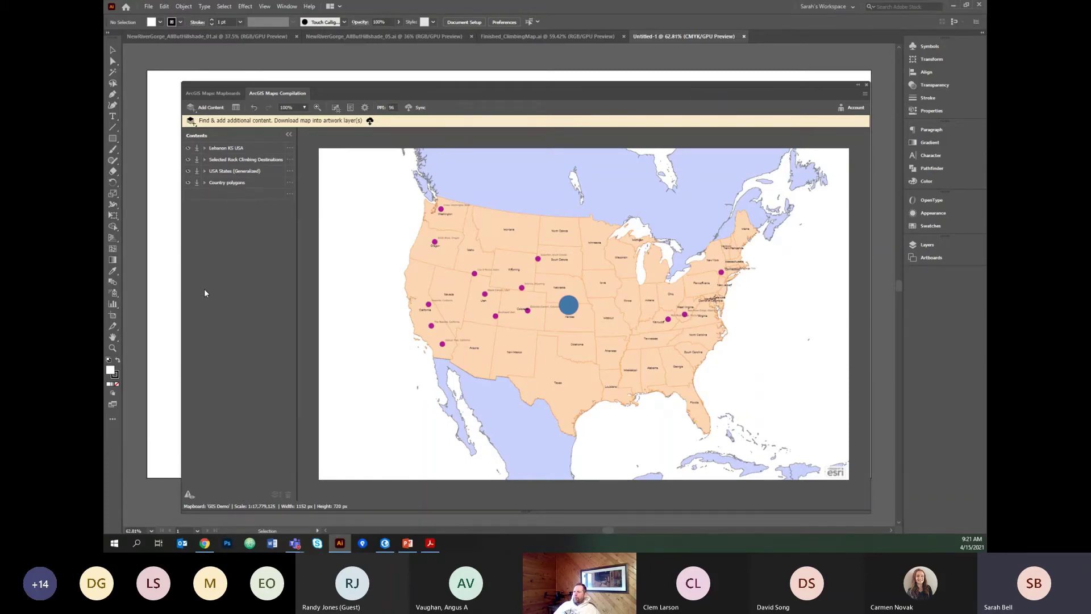
click(289, 148)
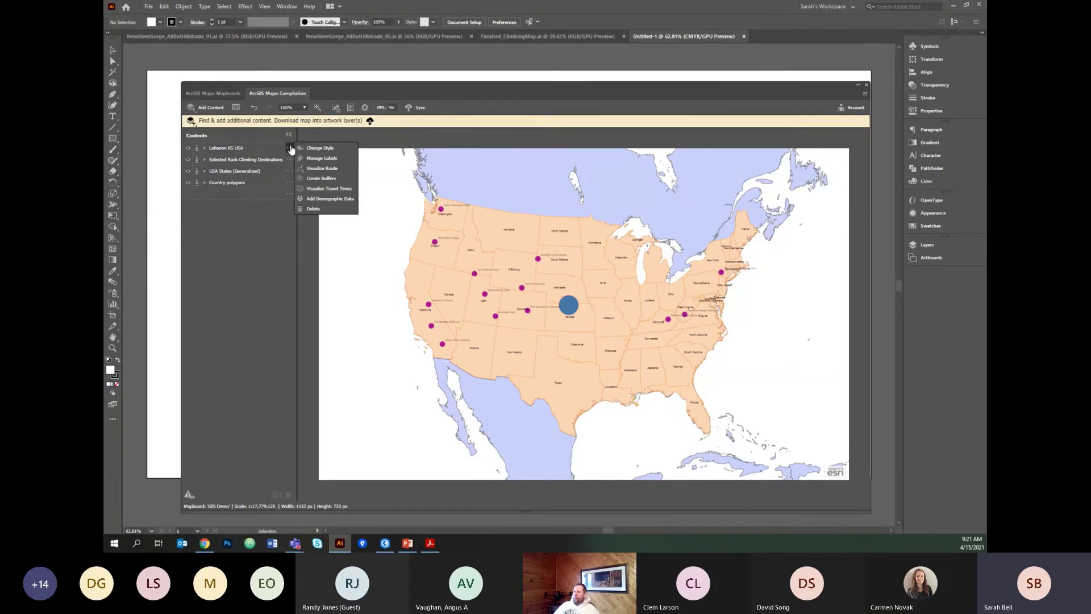
Route Lebanon KS USA to Rock_Climbing_Destinations by driving distance, following streets, as layer 'Road Trip!'.
click(316, 170)
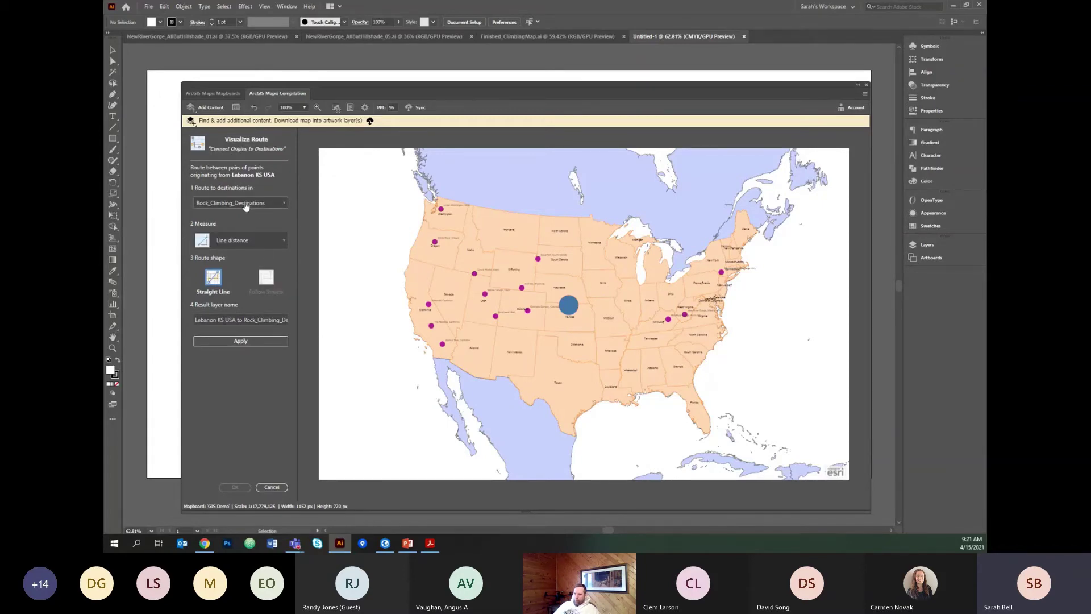
click(285, 205)
click(269, 213)
click(282, 243)
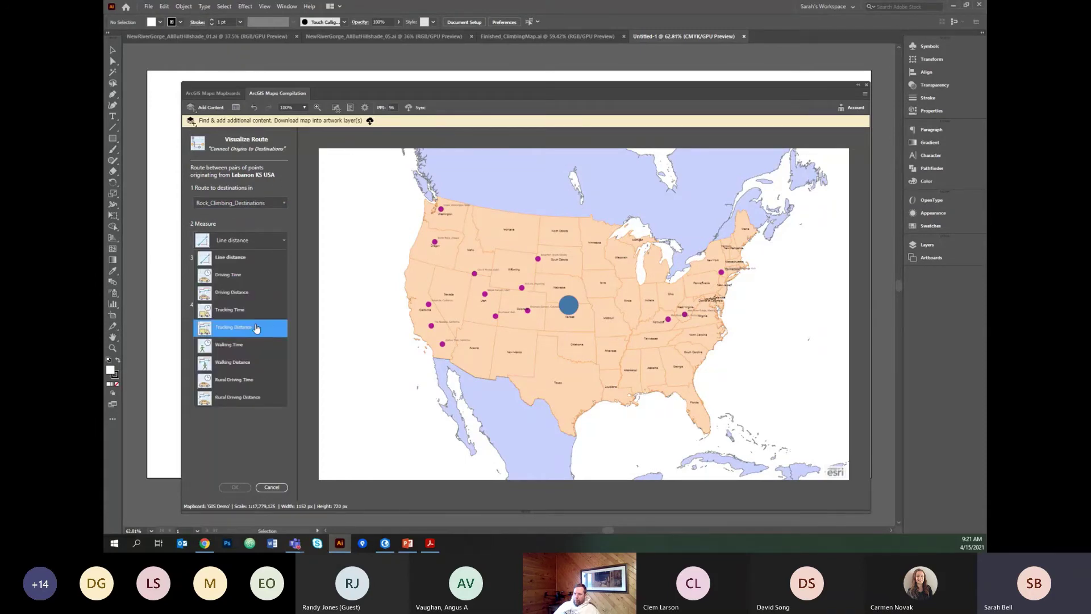
click(240, 297)
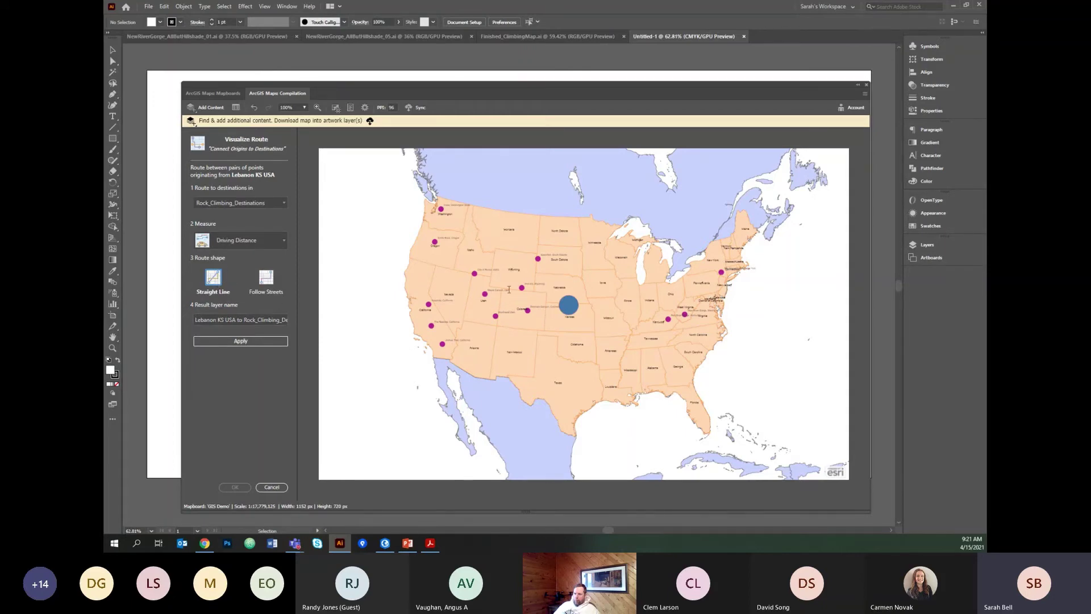
click(265, 279)
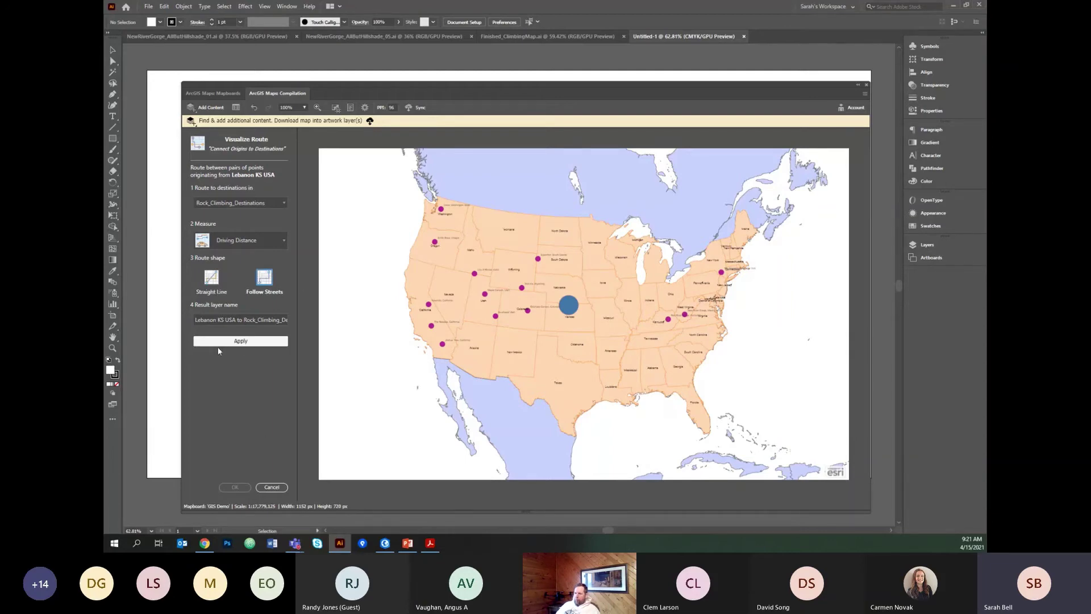
double_click(232, 320)
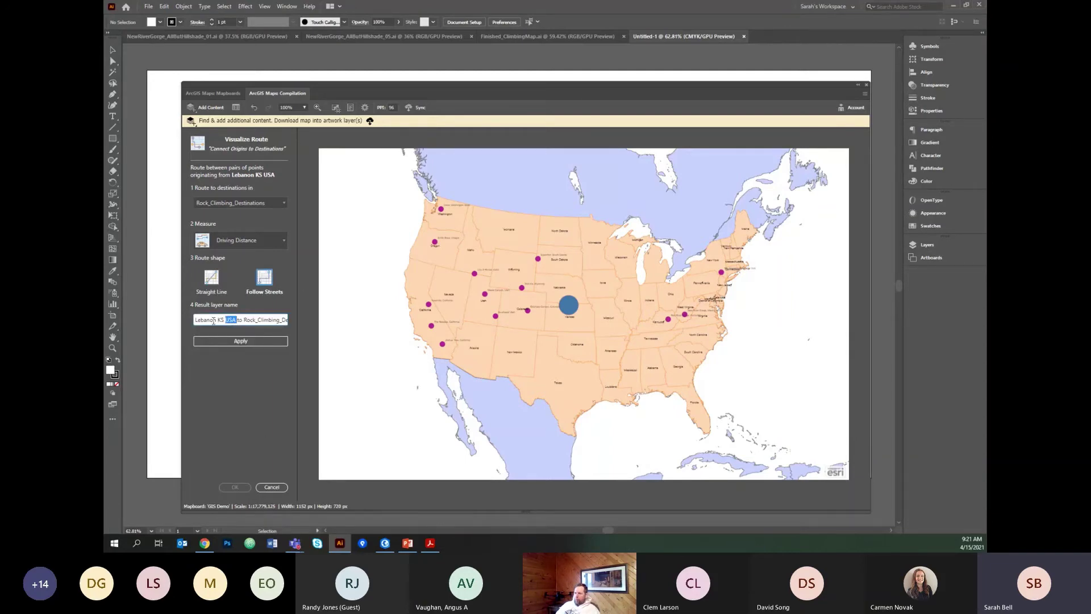
drag(194, 322, 285, 319)
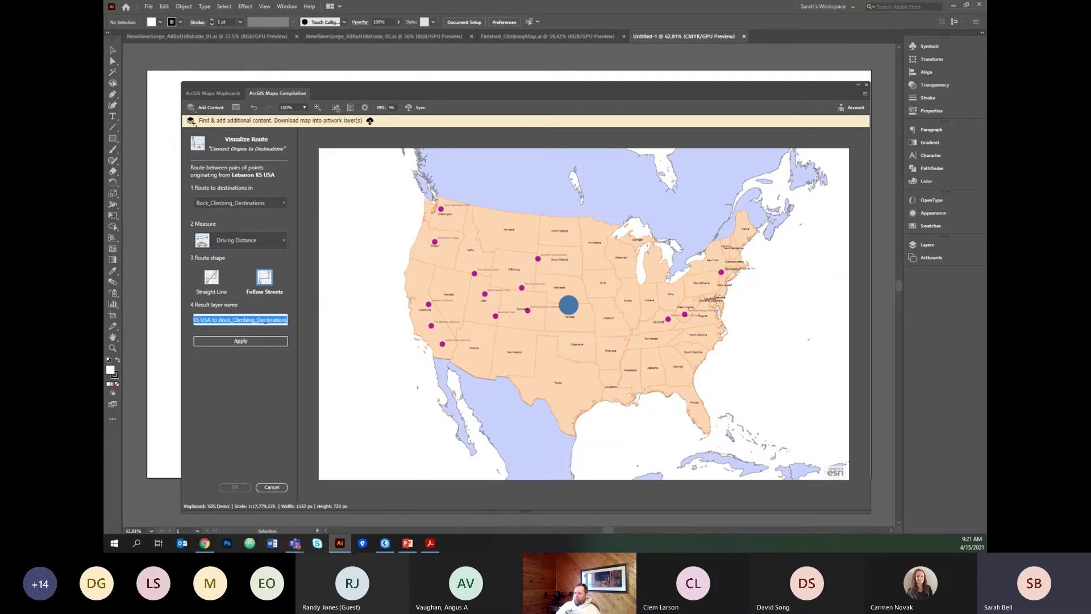
text(Road Tri)
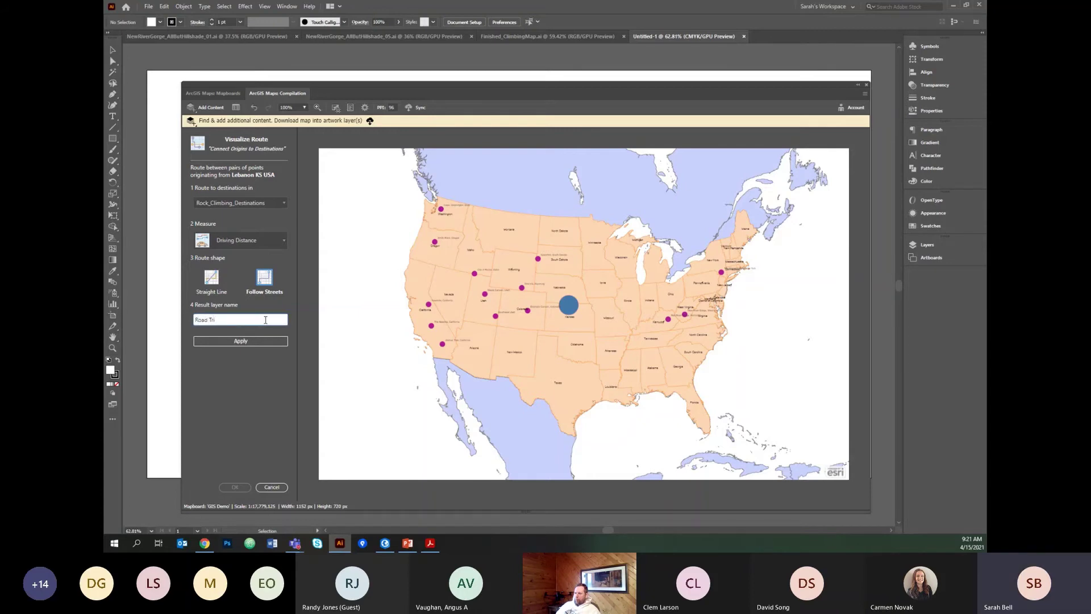
text(p!)
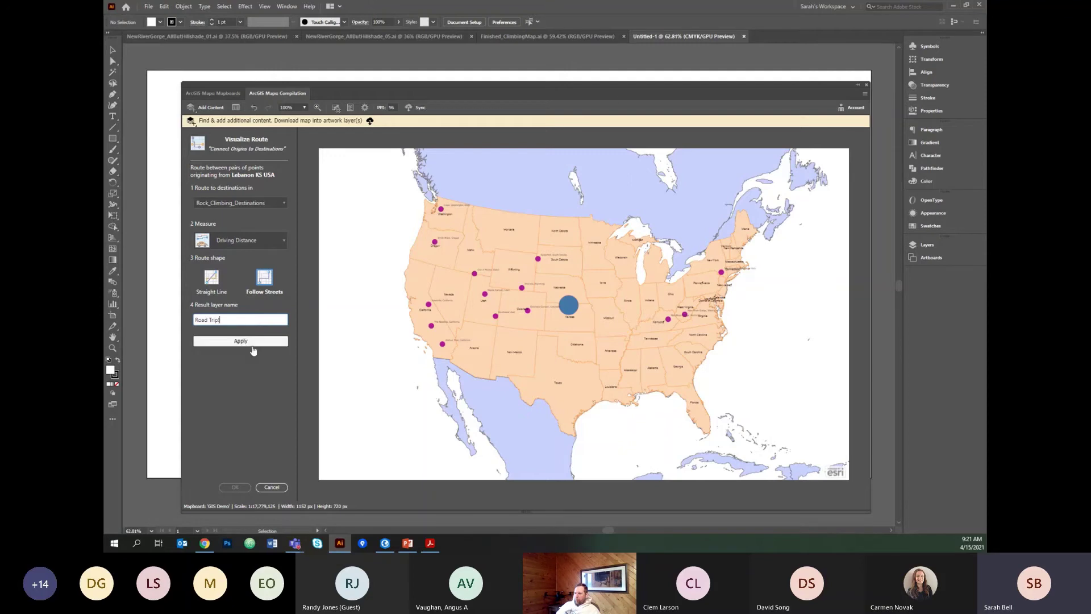
click(250, 344)
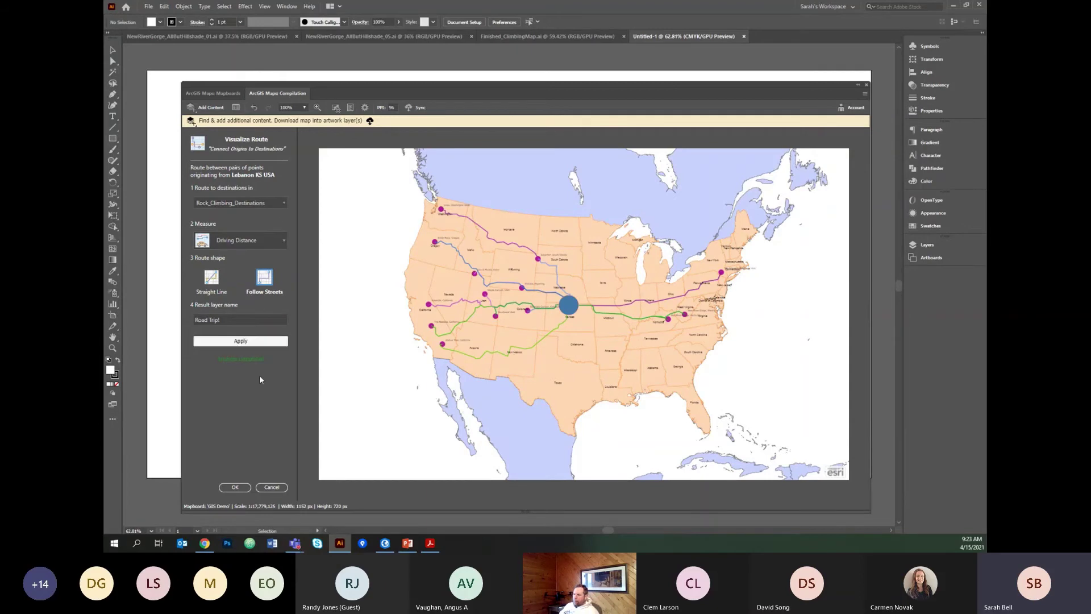
Label the Road Trip! routes with Driving Distance (Miles) at size 6, showing overlapping labels.
click(234, 487)
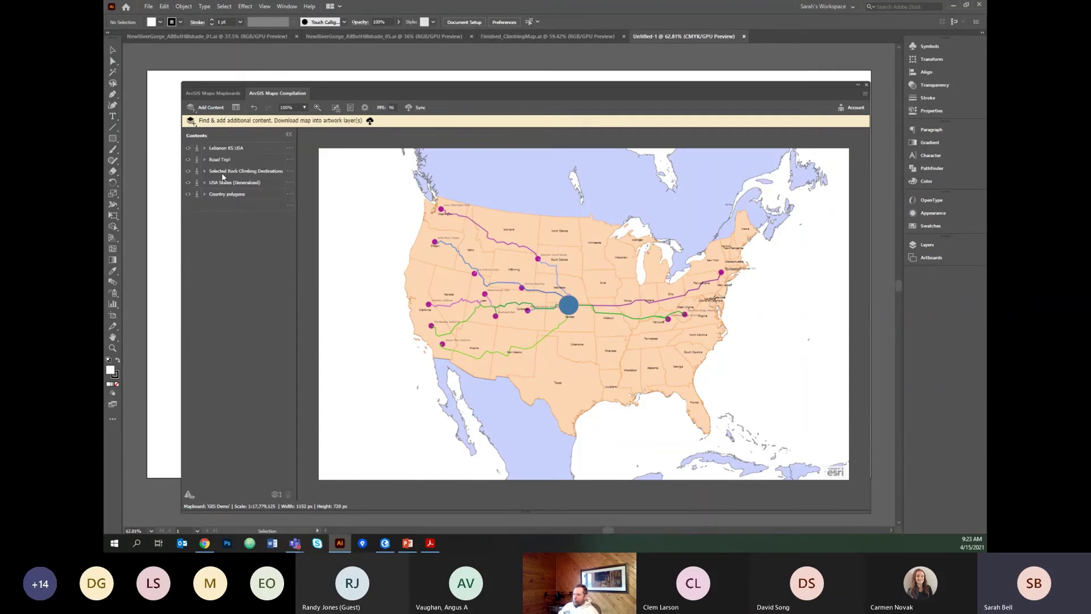
click(204, 159)
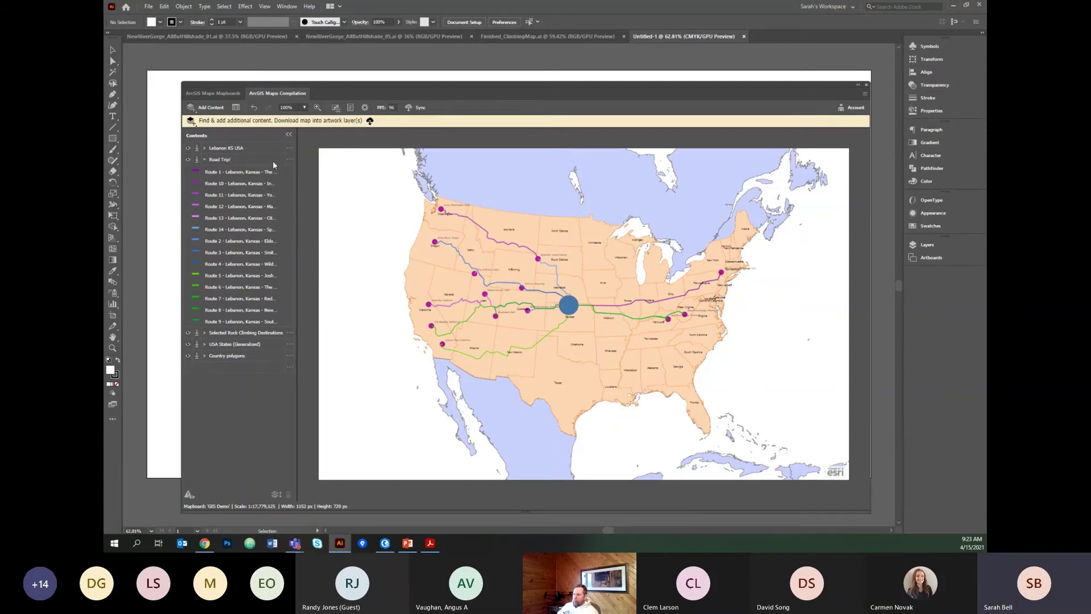
click(290, 159)
click(319, 169)
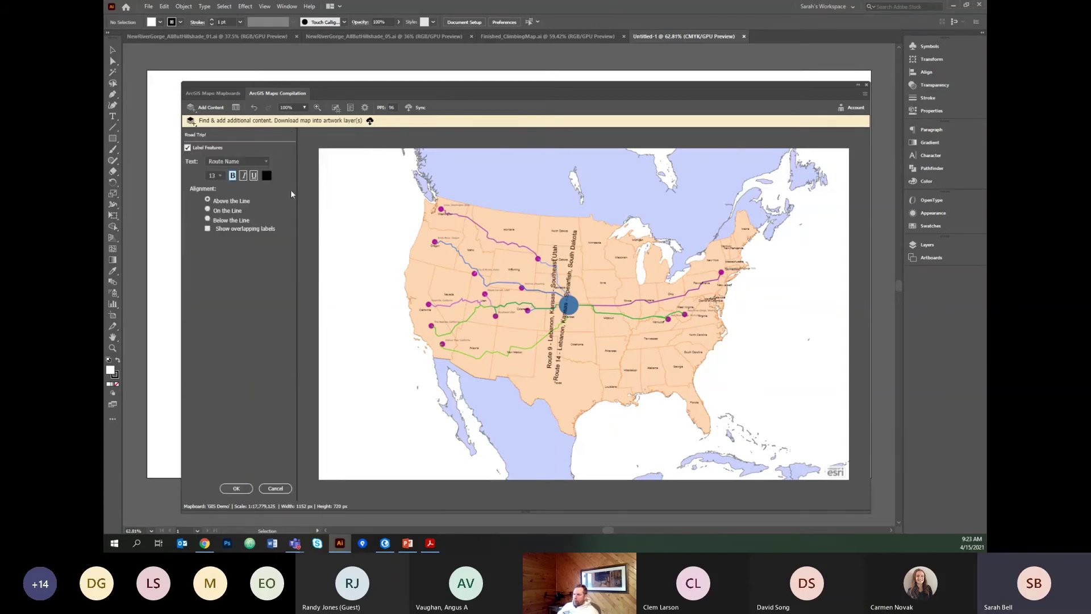
click(236, 161)
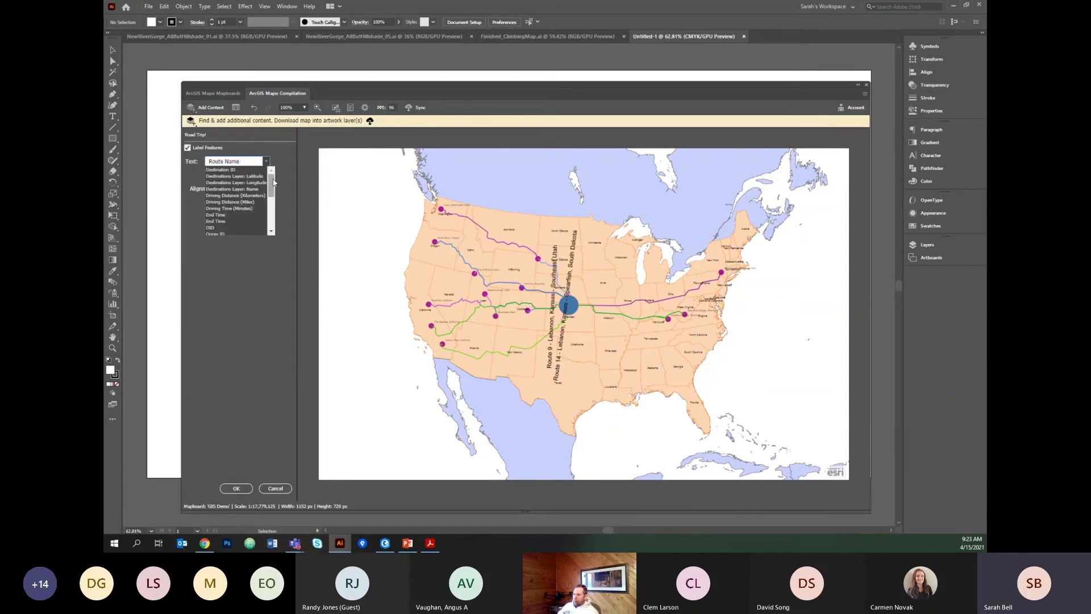
drag(271, 179, 271, 184)
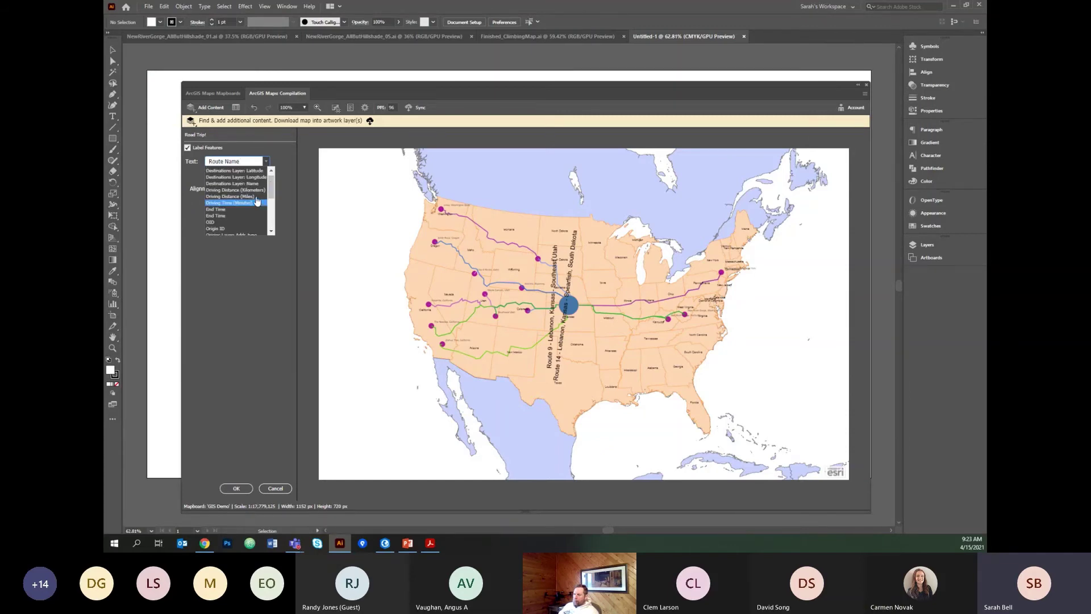
click(255, 197)
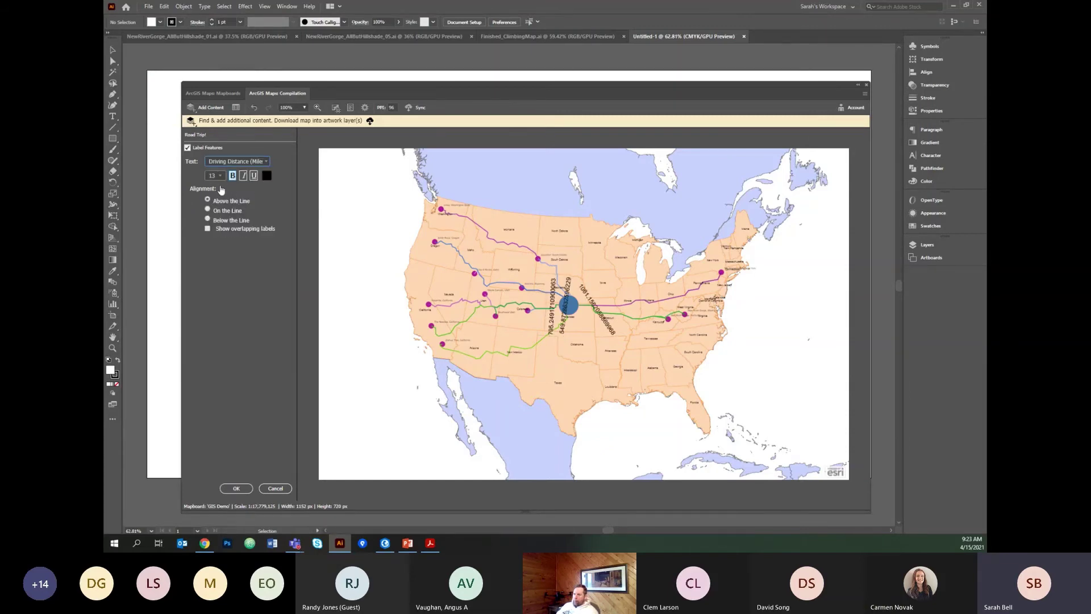
click(208, 229)
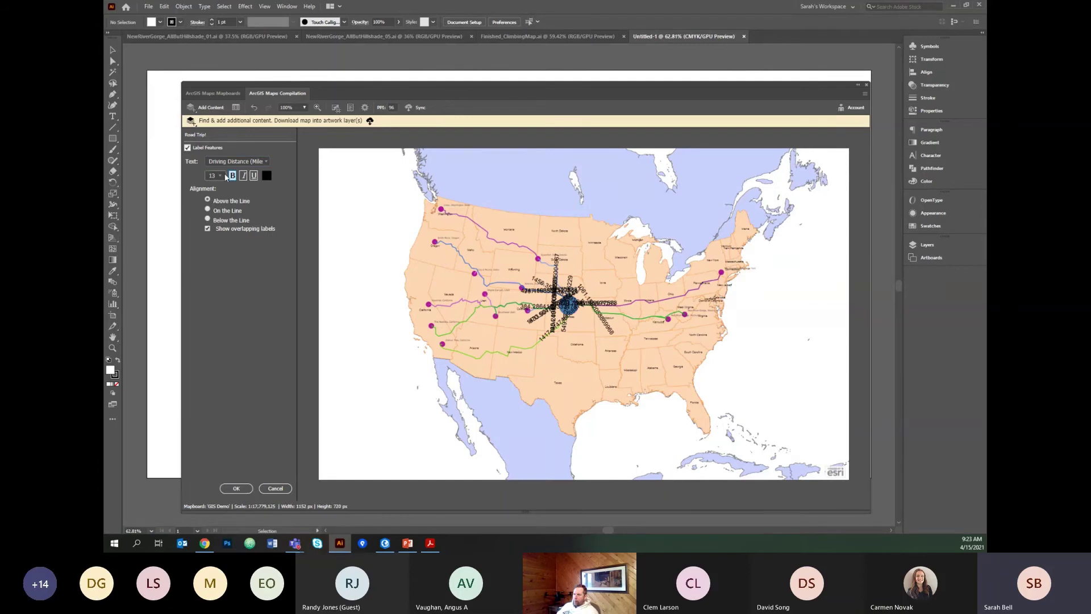
click(221, 176)
click(216, 191)
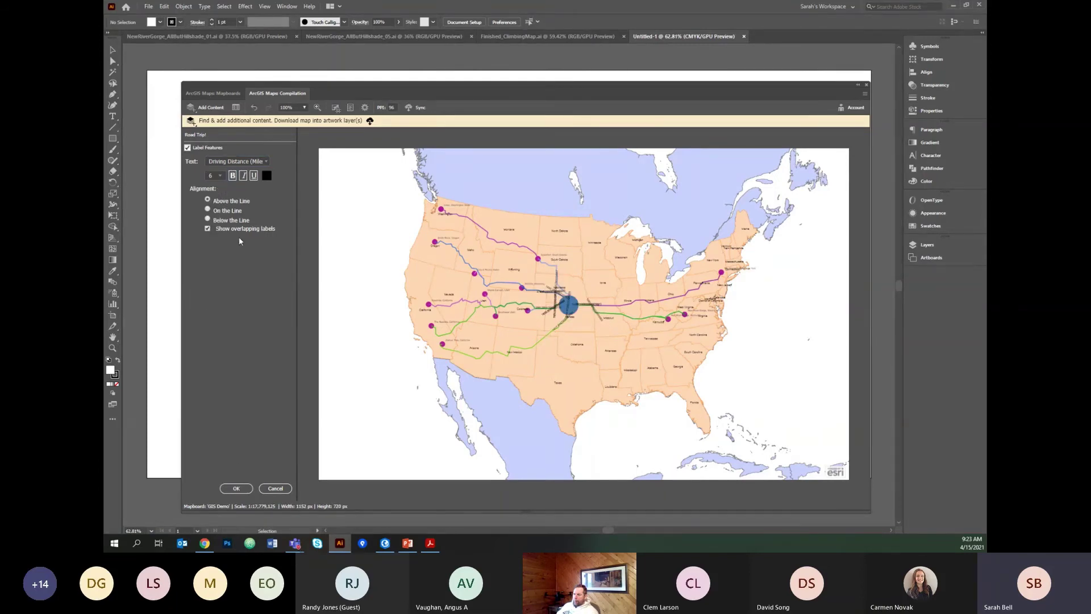
click(236, 488)
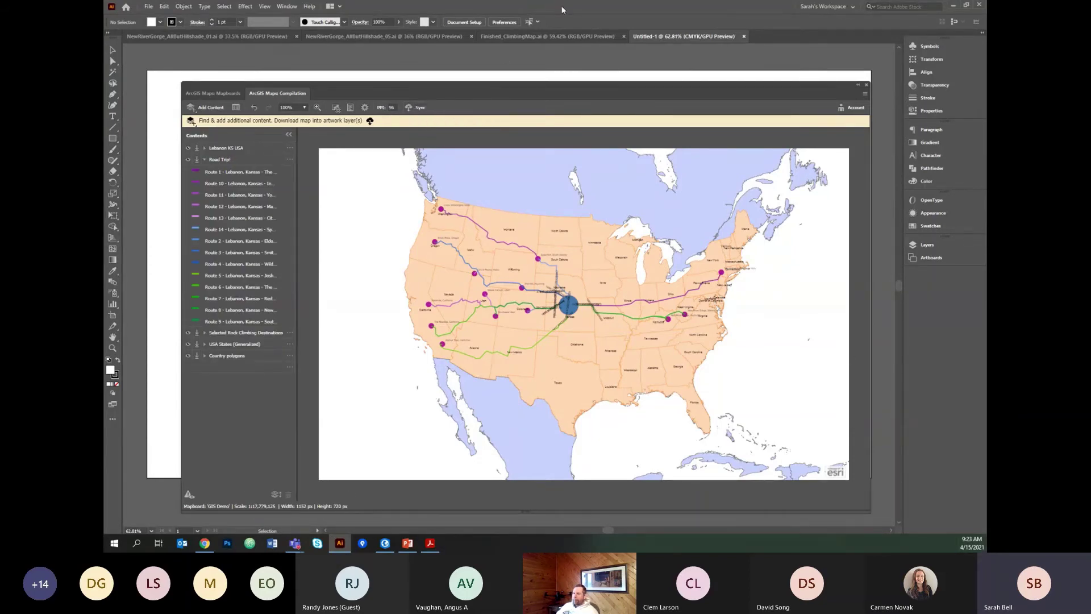
Collapse the map compilation panel, view Finished_ClimbingMap.ai, then switch to the ArcGIS Pro layout.
click(858, 85)
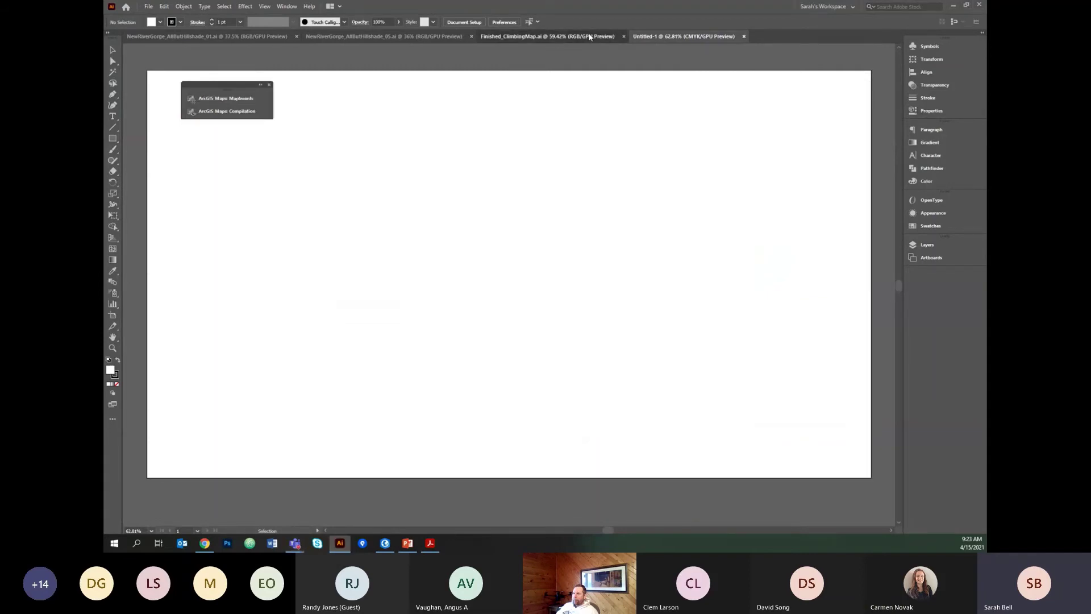
click(589, 38)
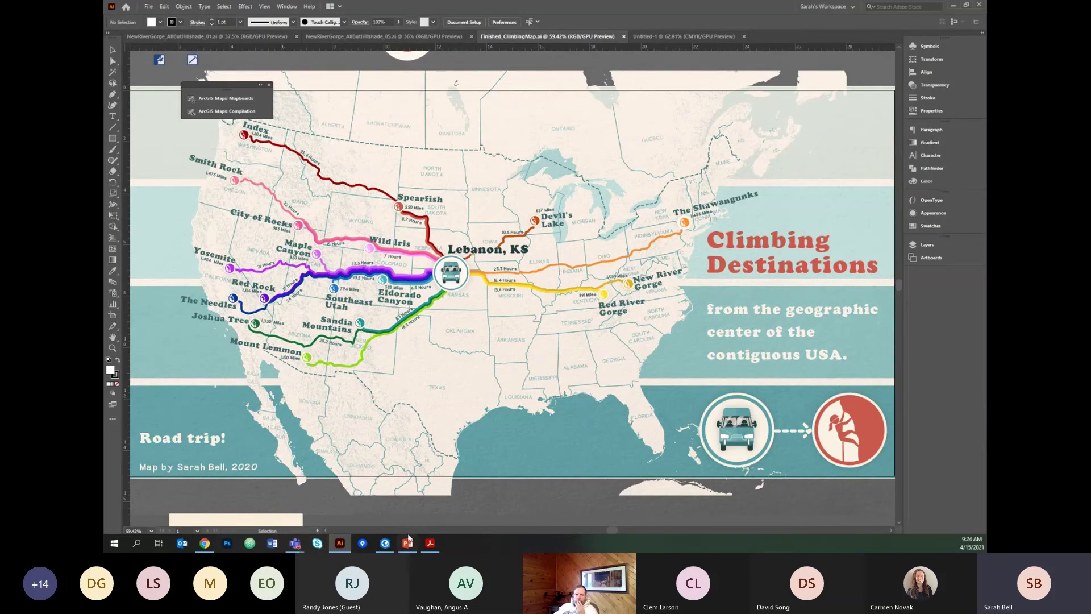
click(386, 545)
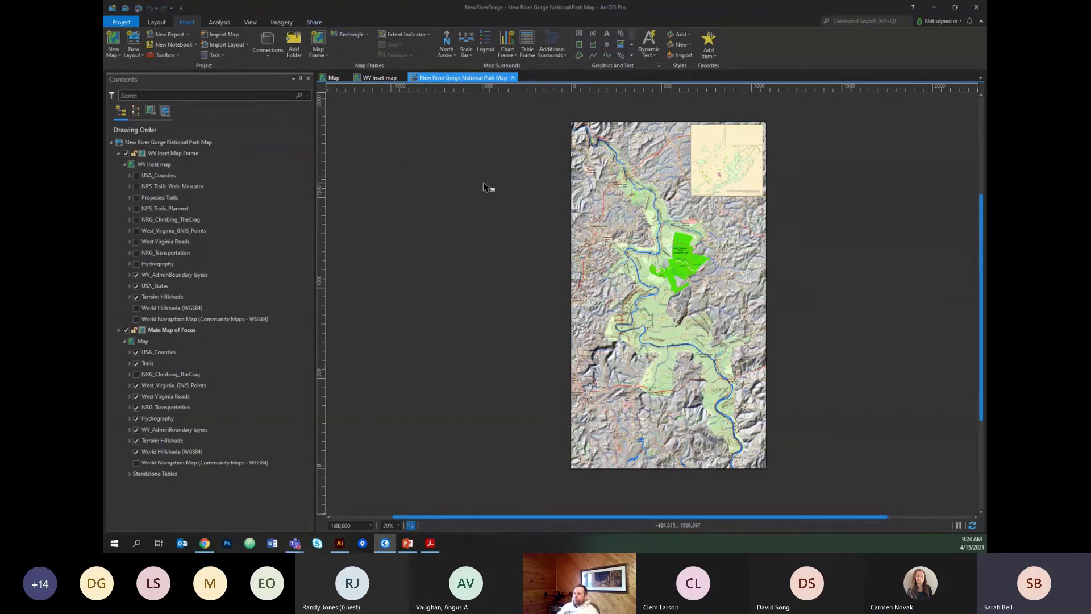
Turn on the WV_AdminBoundary layers in the WV Inset map, then return to the New River Gorge layout.
click(332, 81)
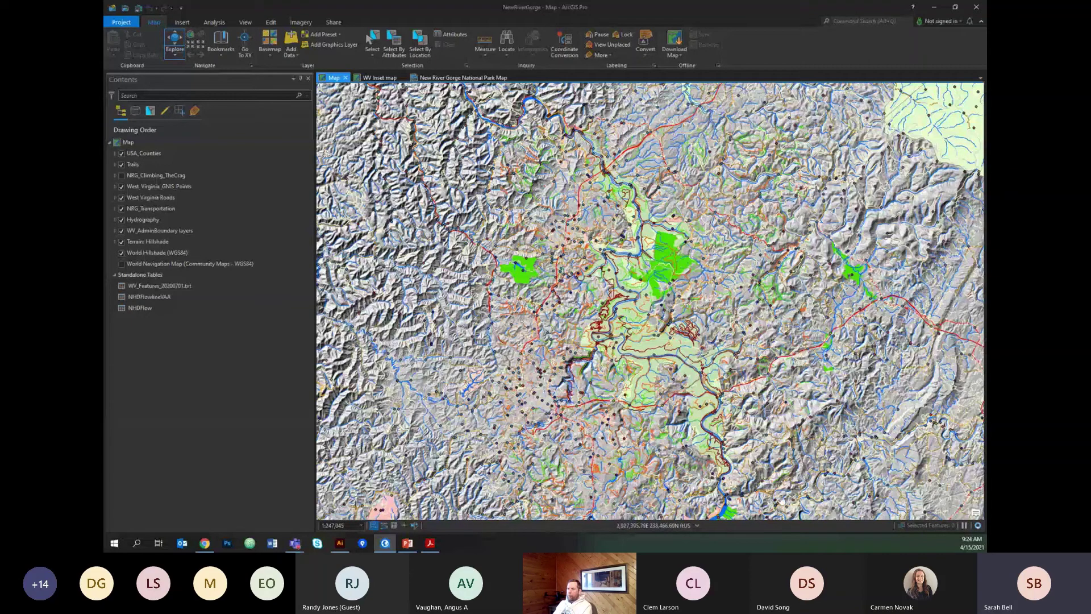
click(376, 78)
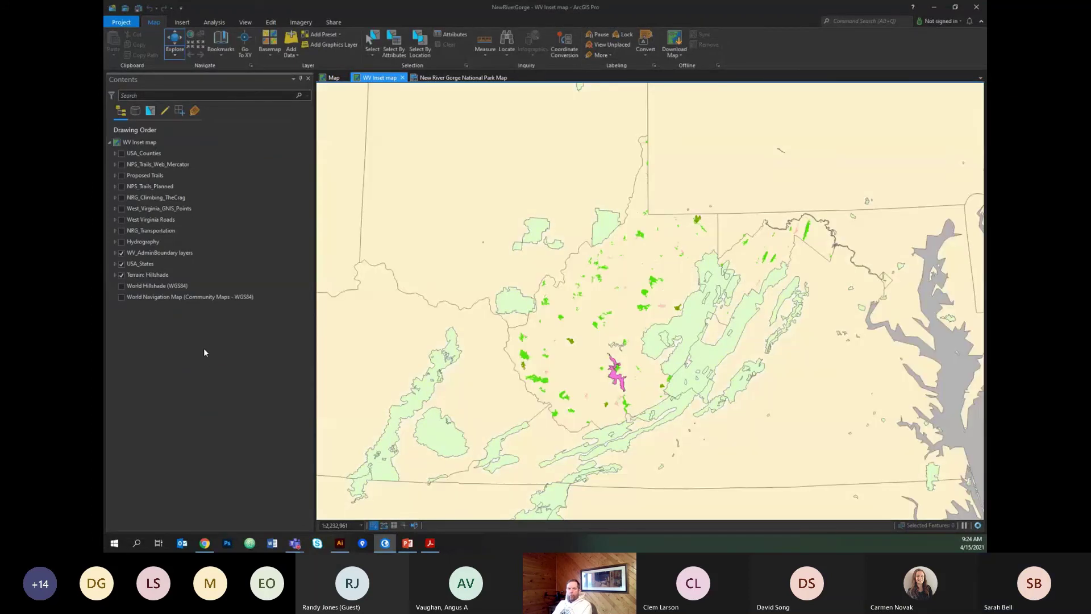
click(129, 143)
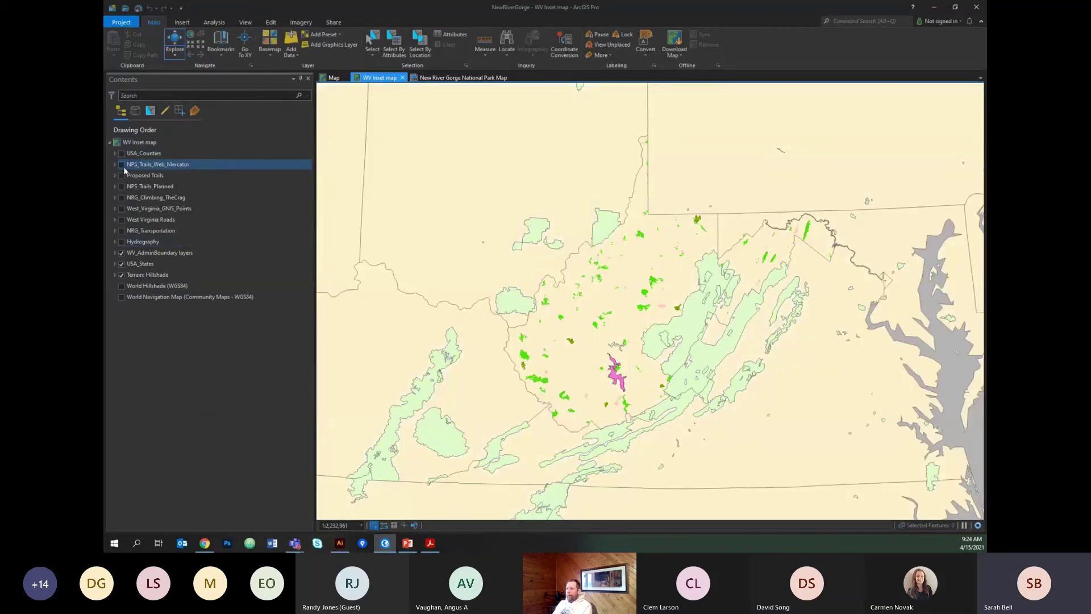
click(121, 253)
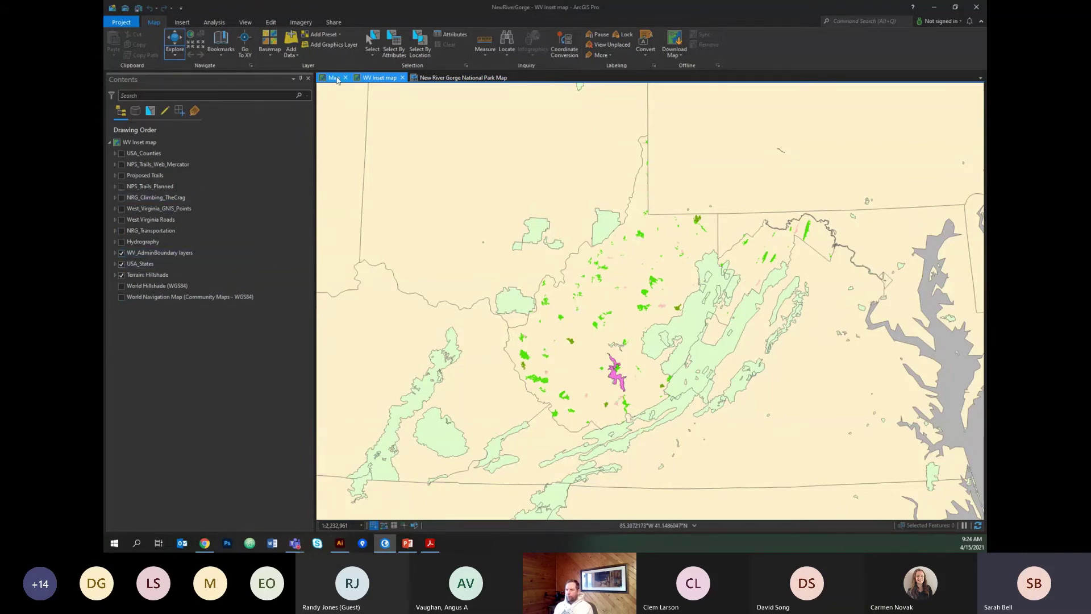
click(450, 79)
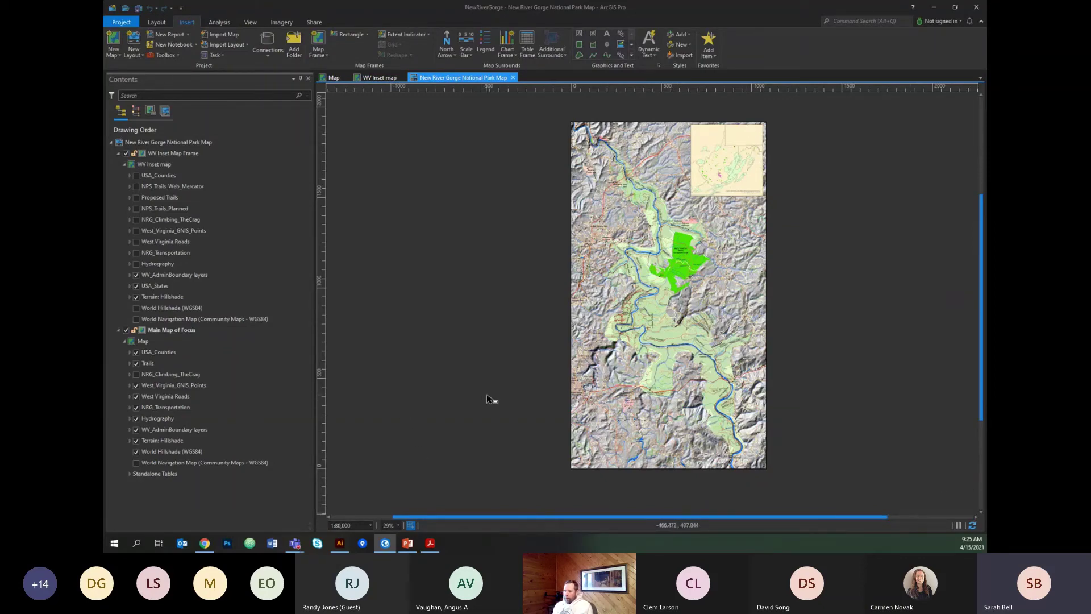
click(174, 230)
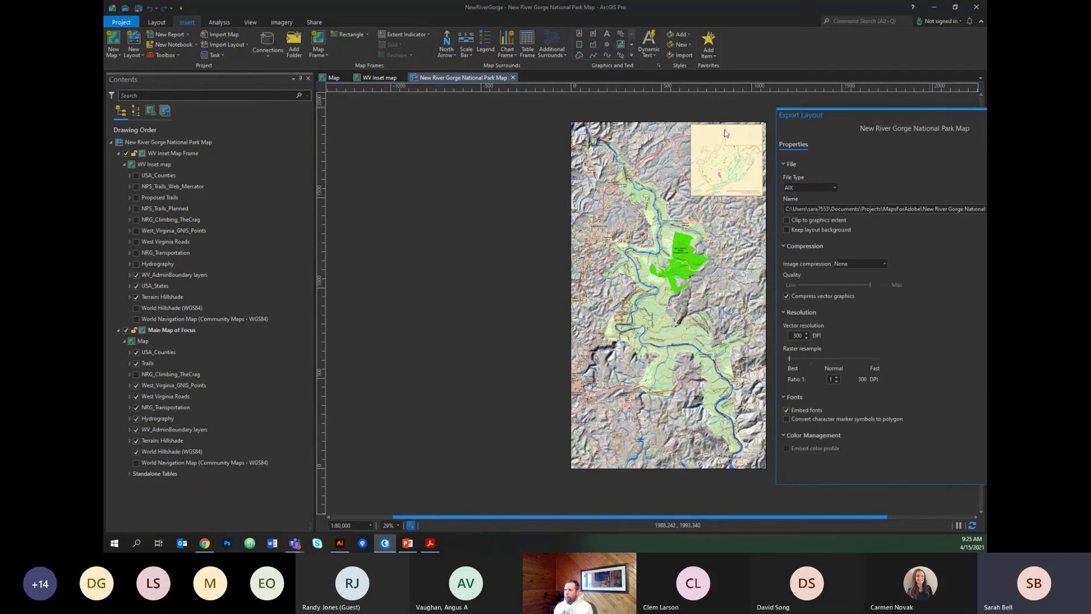
Float the Export Layout pane over the layout to check its AIX, 300 DPI settings.
drag(824, 111, 555, 132)
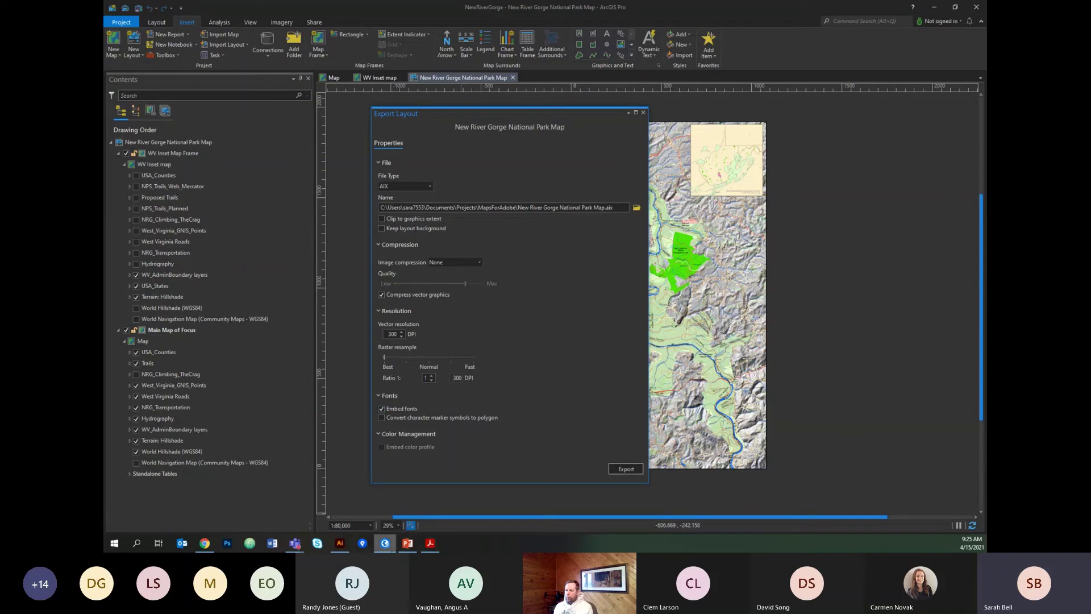
Open NewRiverGorge_AllButHillshade_01.ai and select all NHD_Hydro_Line paths under the Hydrography layer.
click(345, 544)
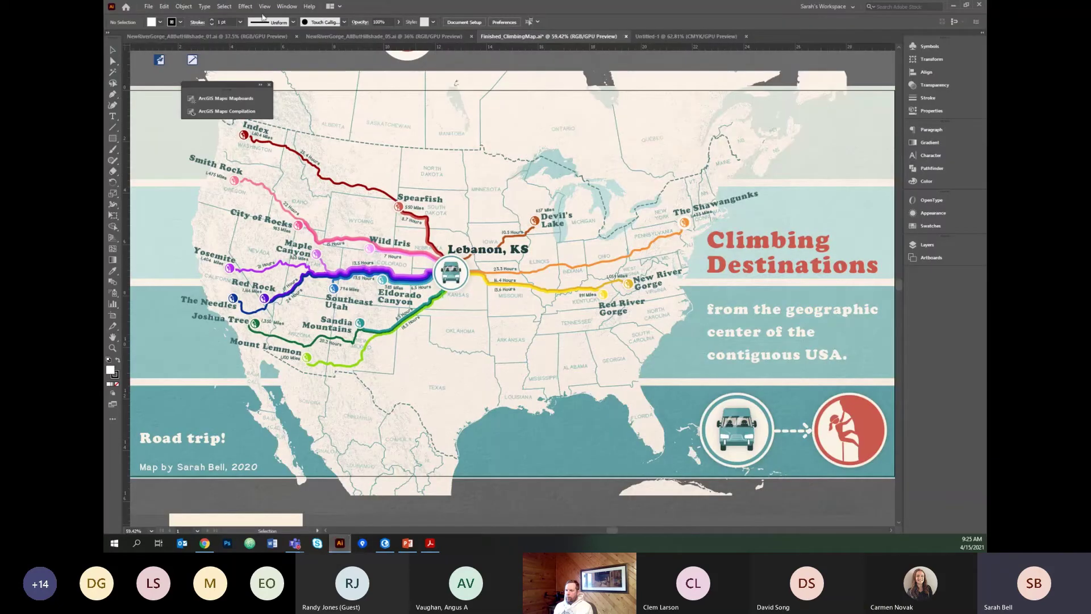
click(218, 40)
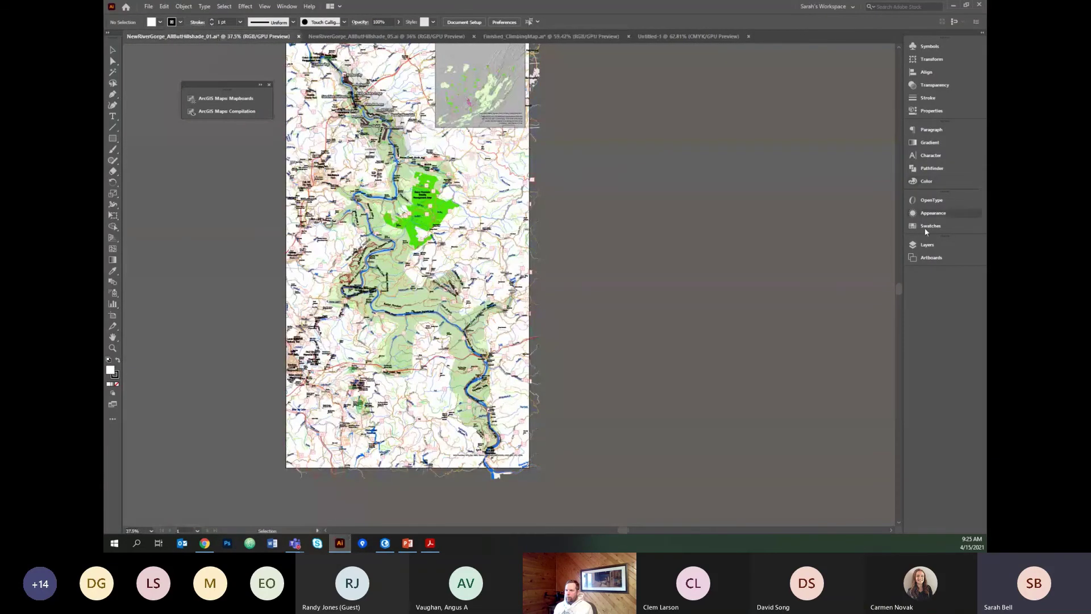
click(984, 37)
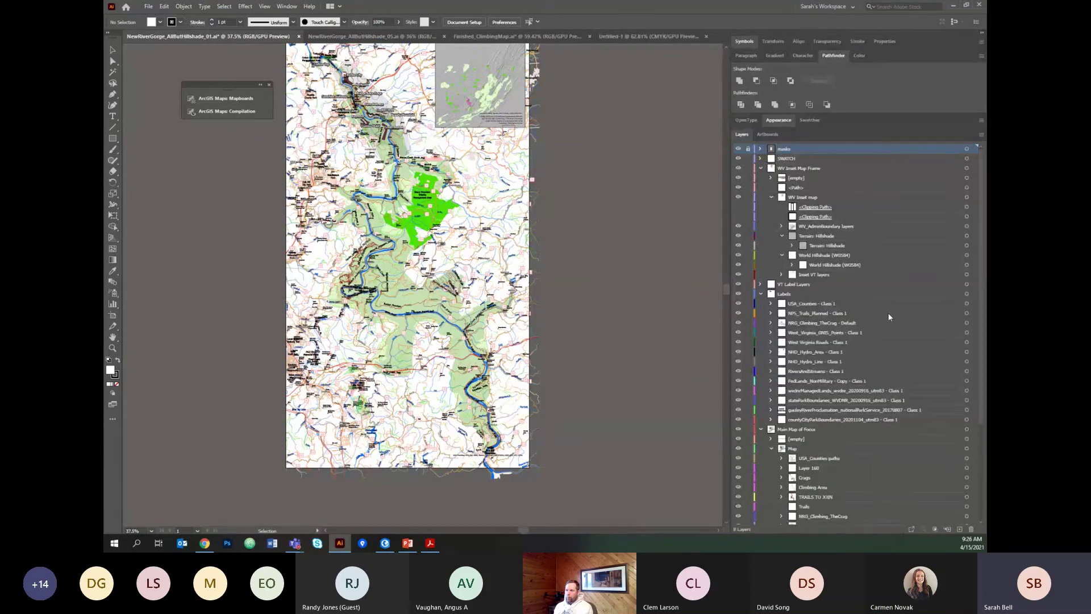
scroll(889, 317, down, 5)
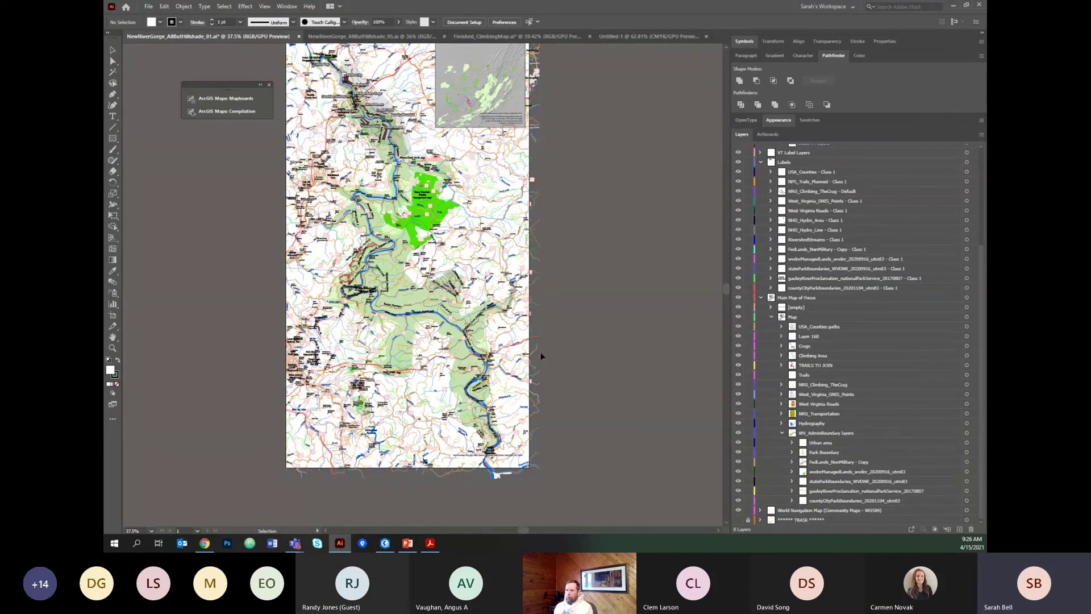
scroll(585, 279, up, 1)
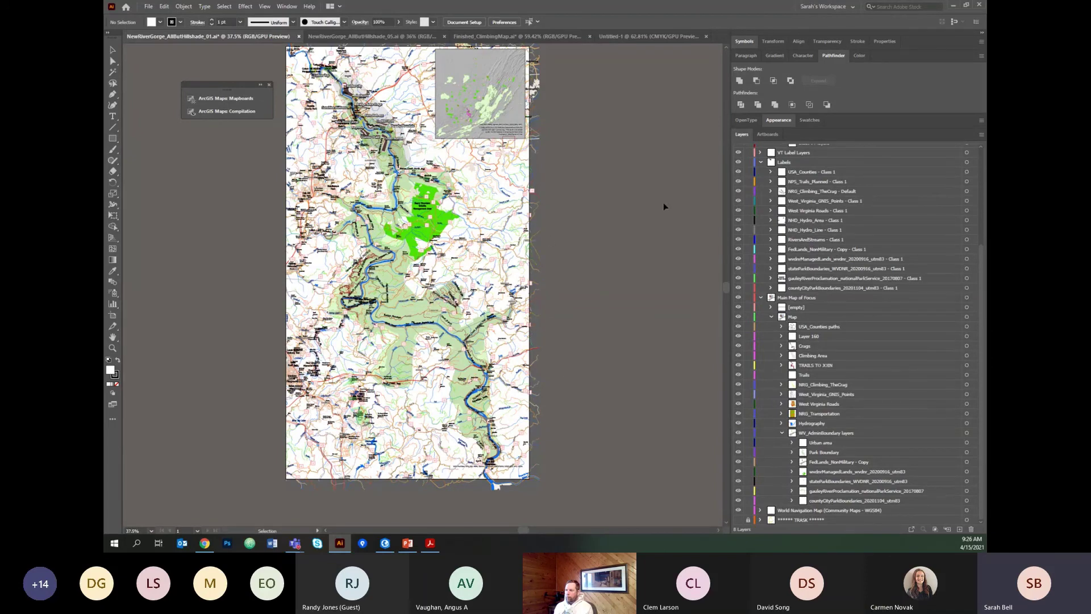
click(814, 164)
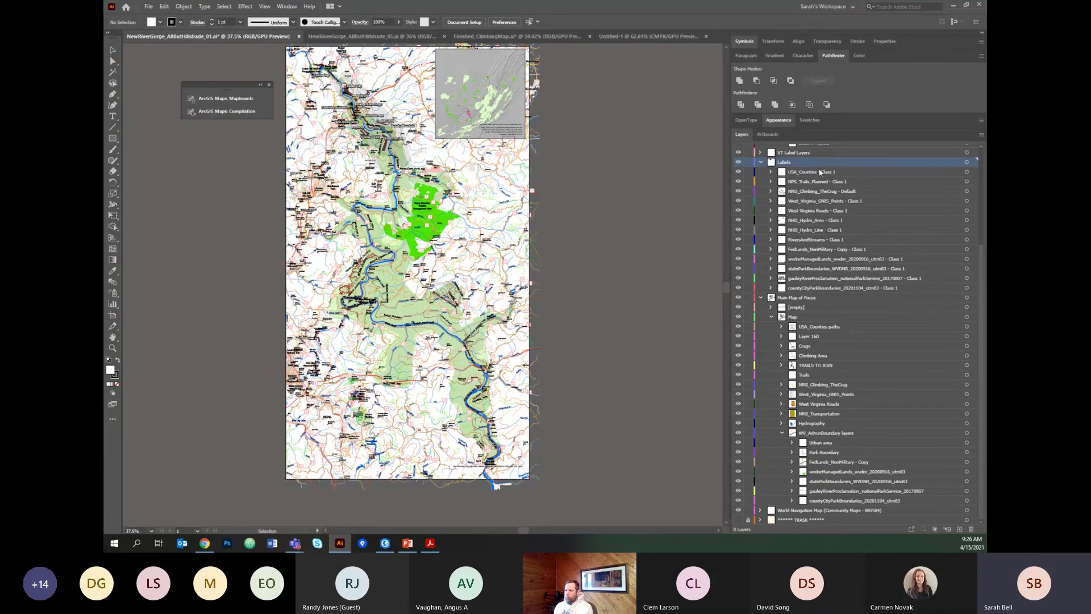
click(781, 424)
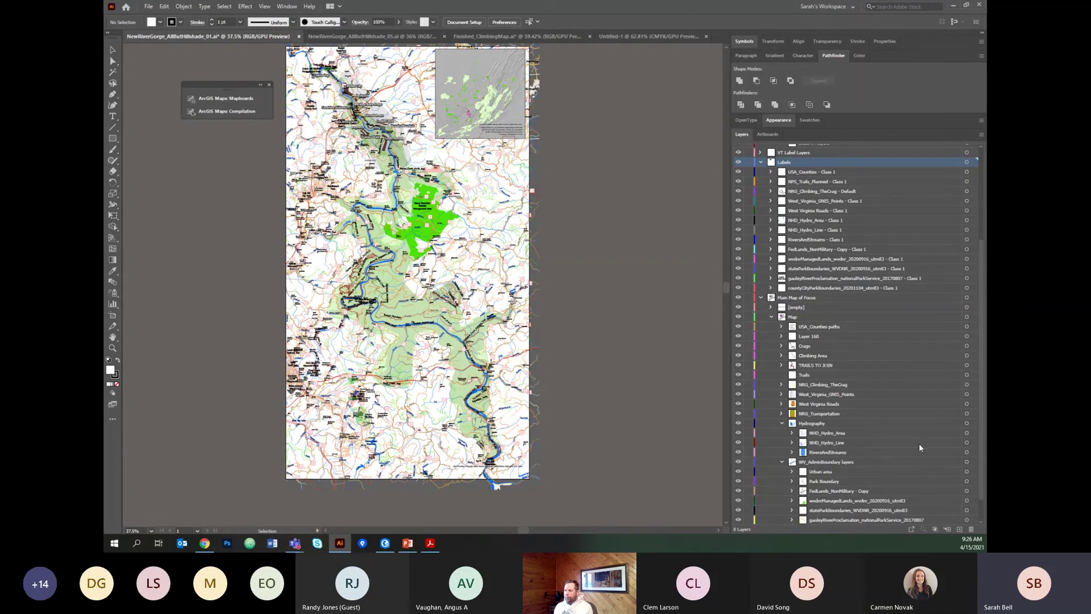
click(971, 442)
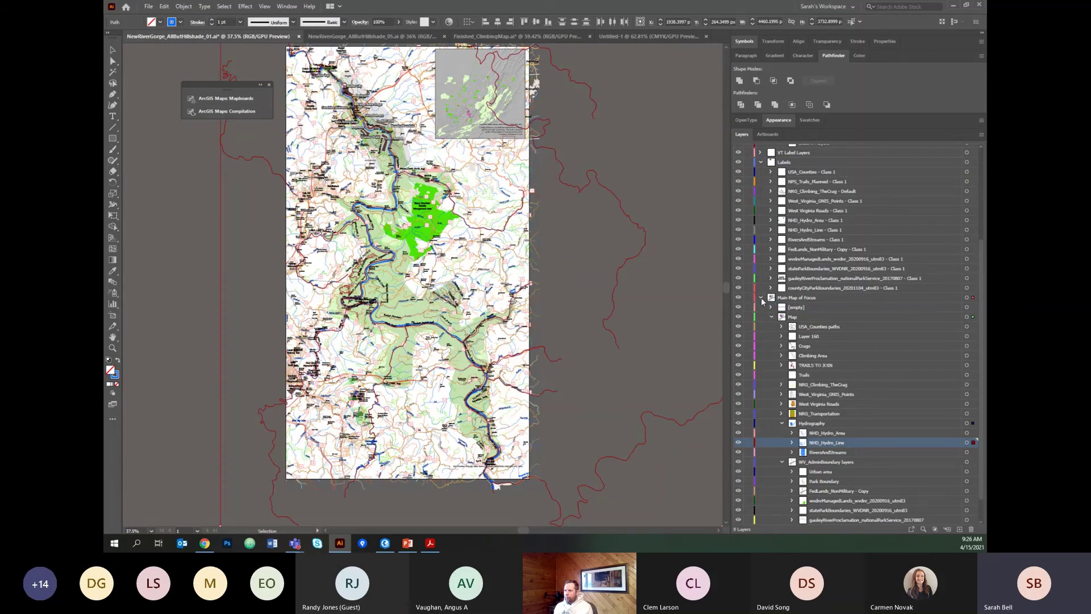
View NewRiverGorge_AllButHillshade_05.ai, pan it down slightly, then bring PowerPoint to the front.
click(386, 34)
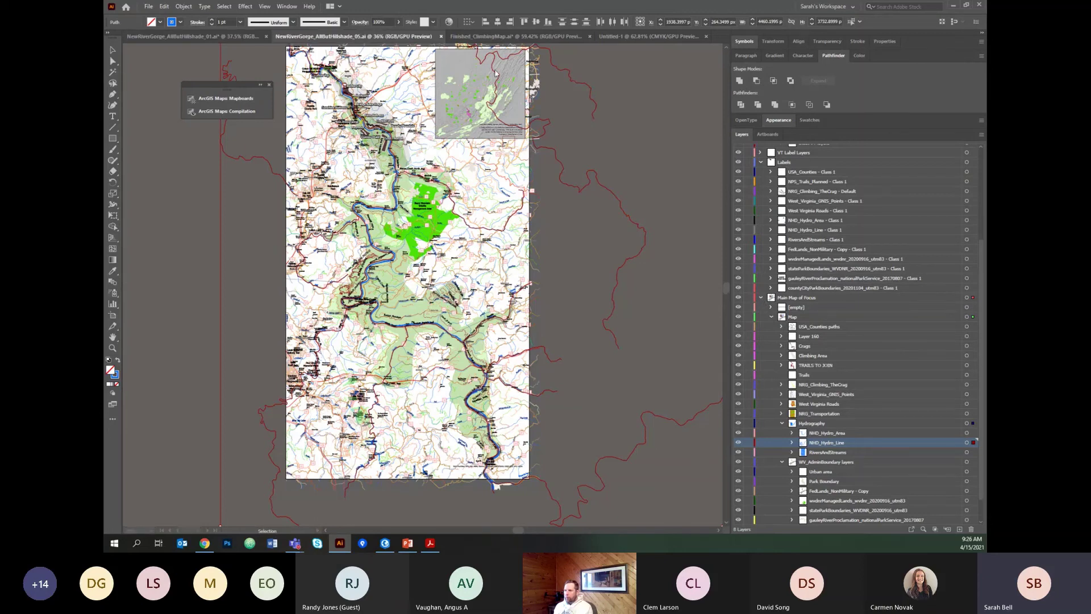
drag(612, 114, 611, 128)
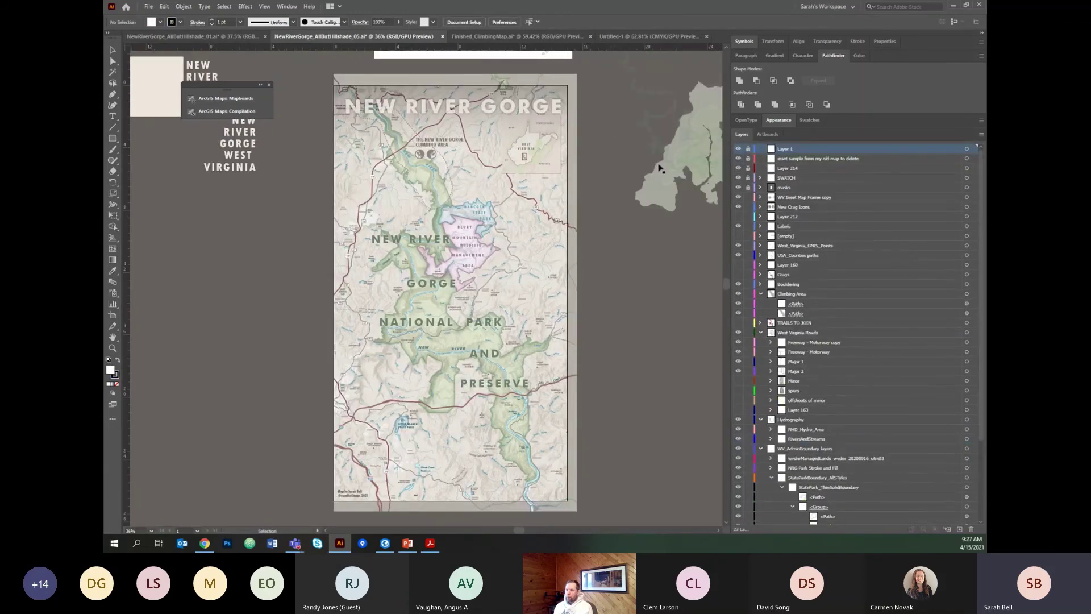
click(407, 544)
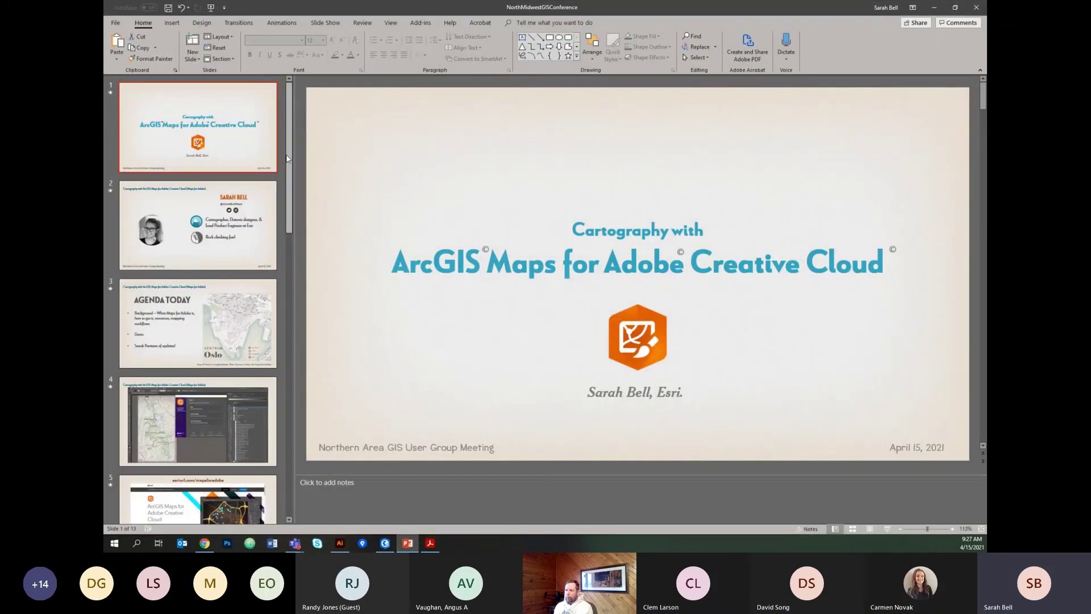
Present the deck full screen from slide 8, 'Coming Soon for Maps for Adobe!'.
drag(287, 159, 294, 324)
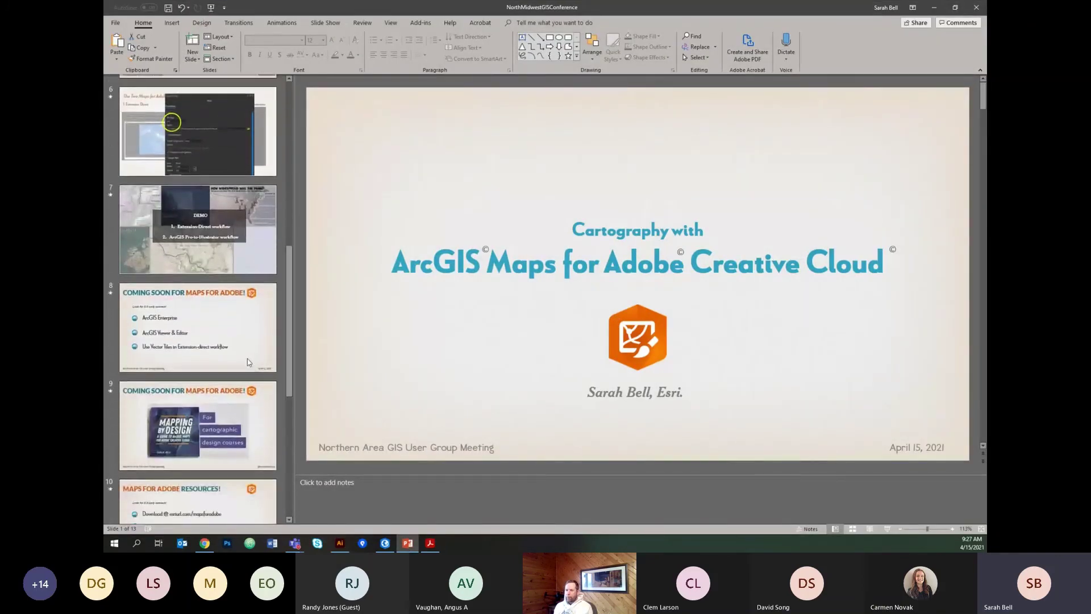
click(247, 359)
key(shift+F5)
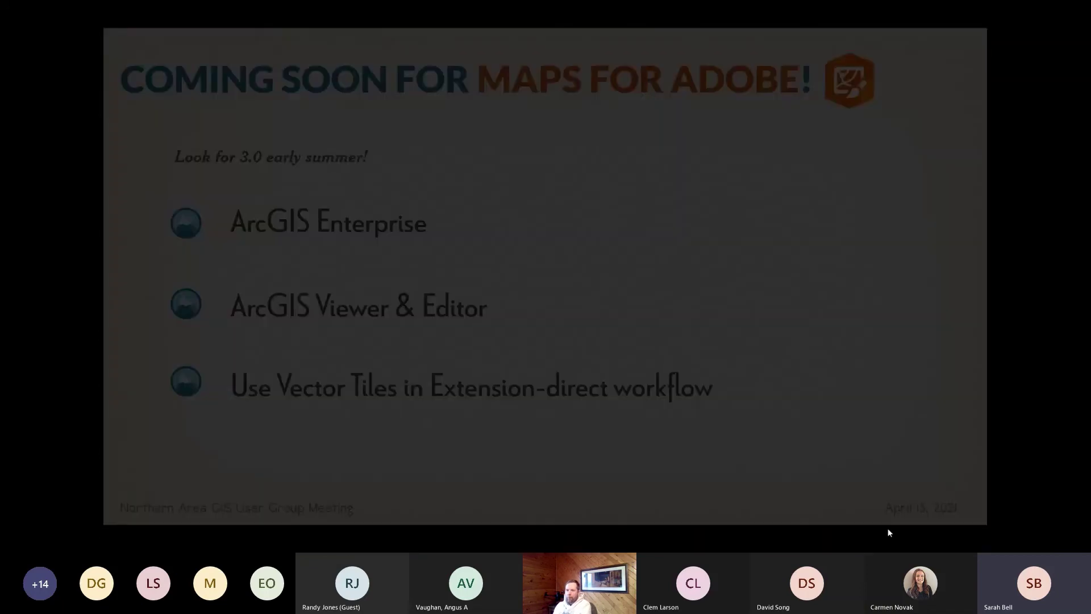